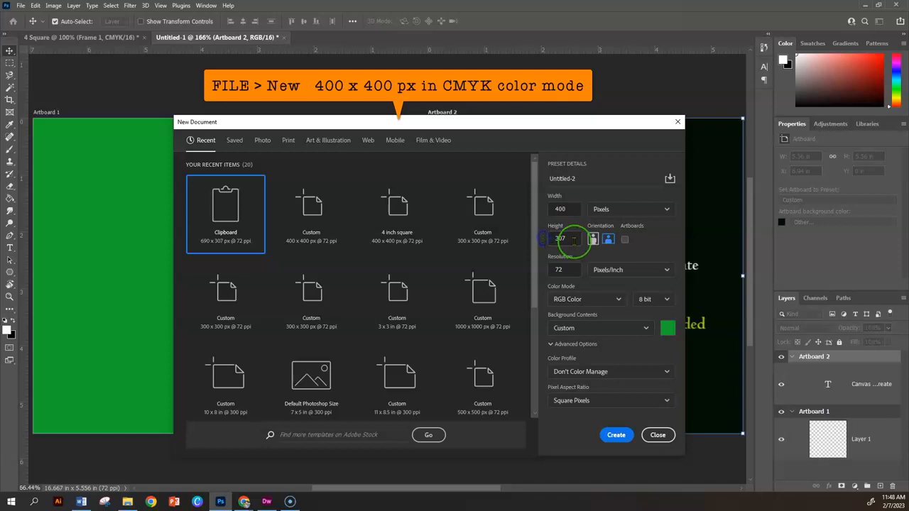
- Set the new document's height to 400 pixels and its color mode to CMYK Color at 16 bit
type("400")
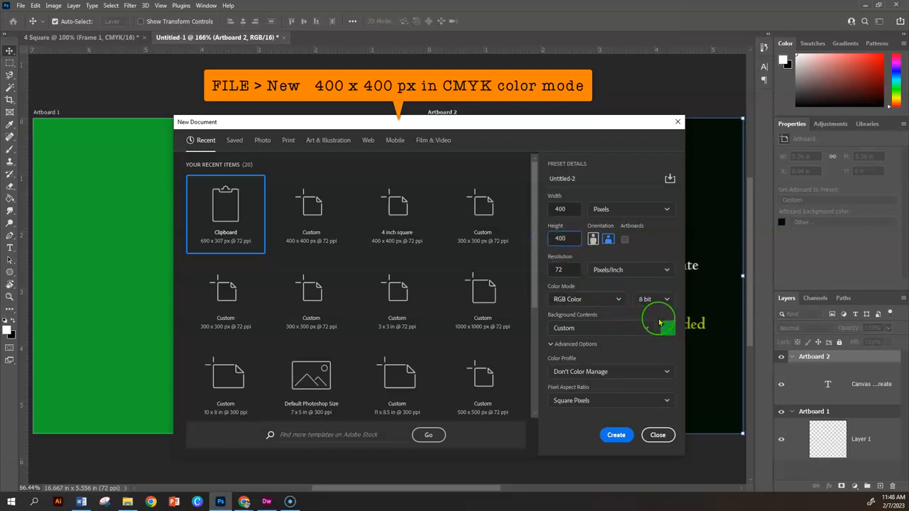
left_click(611, 300)
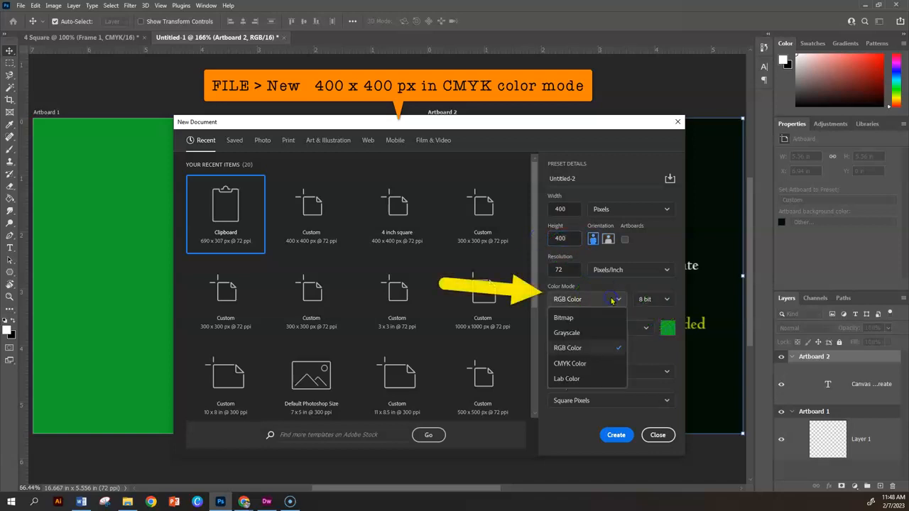
left_click(564, 366)
left_click(653, 300)
left_click(645, 323)
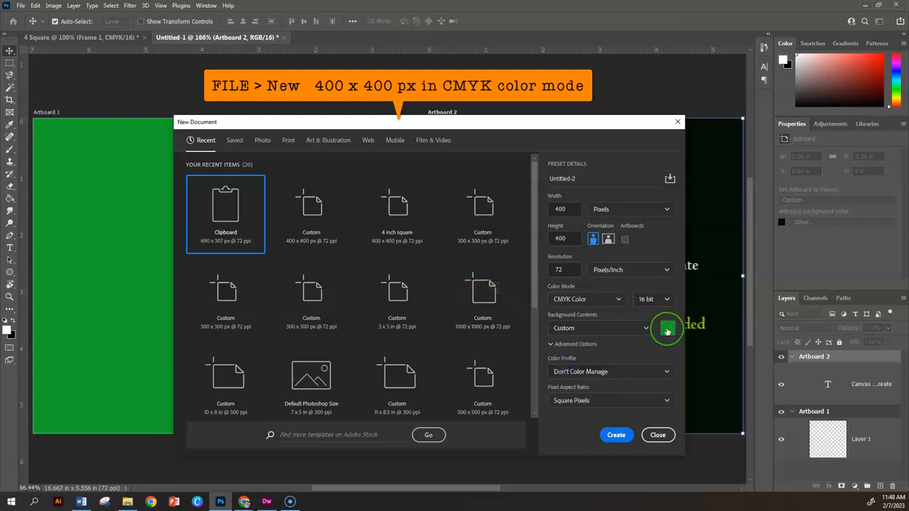
- Change the new document's background color to magenta a71583 and create the document
left_click(666, 329)
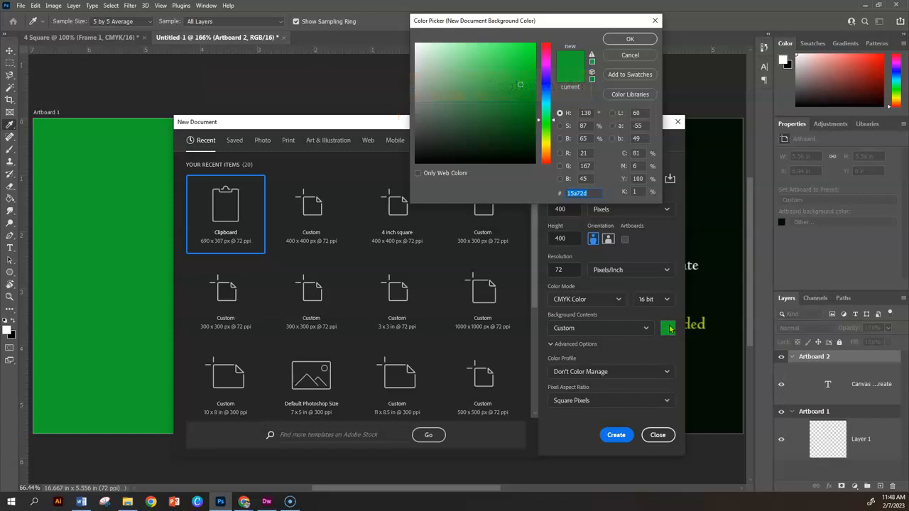
left_click(545, 61)
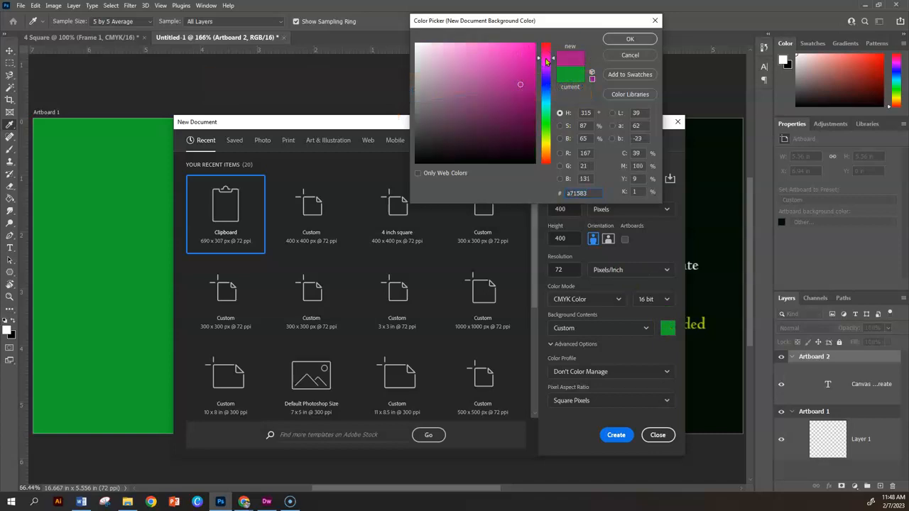
left_click(629, 39)
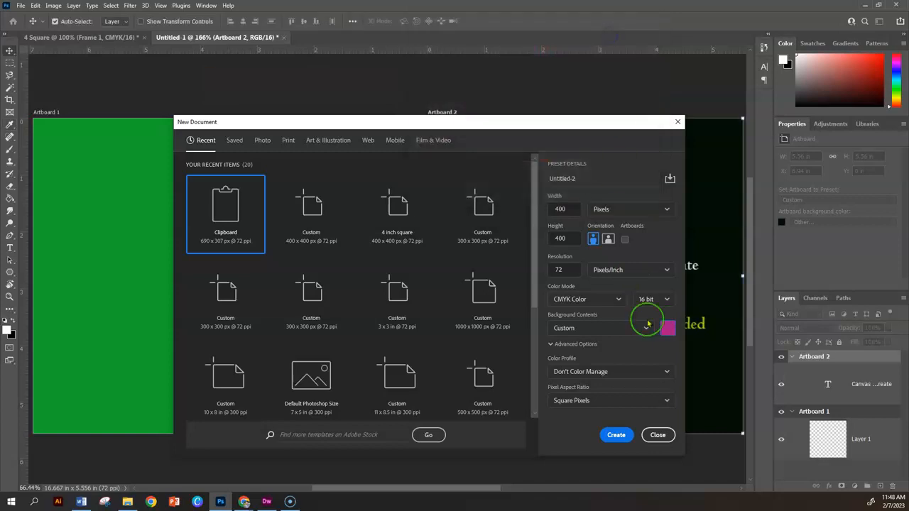
left_click(609, 436)
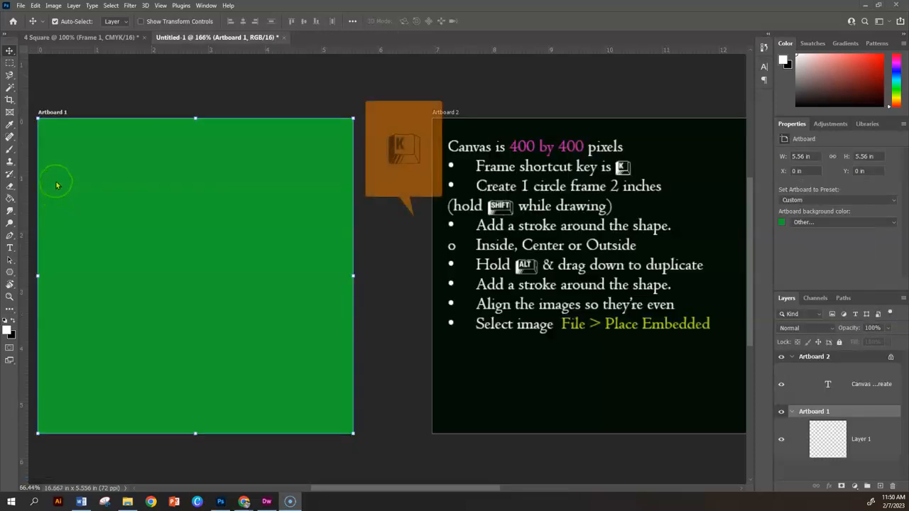
- Draw an elliptical frame about 1.85 by 1.69 in with the Frame tool near the upper-left corner of Artboard 1
left_click(9, 112)
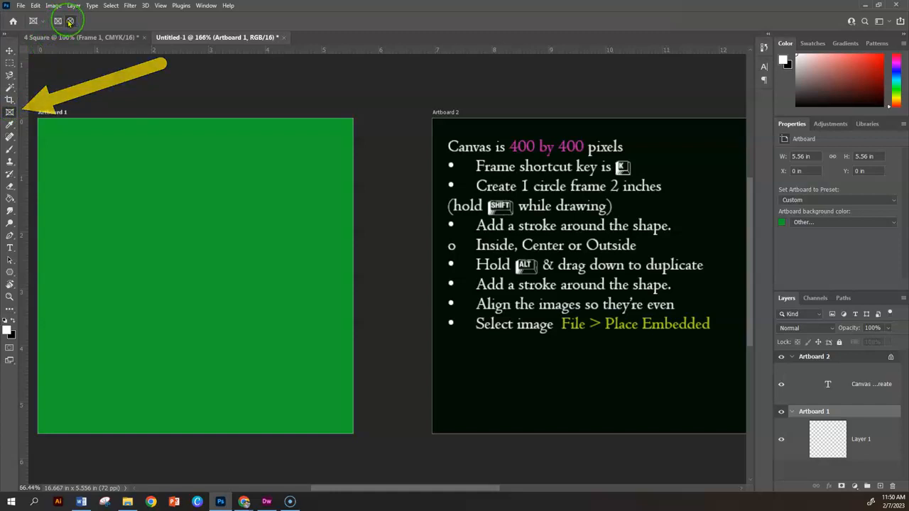
left_click(70, 21)
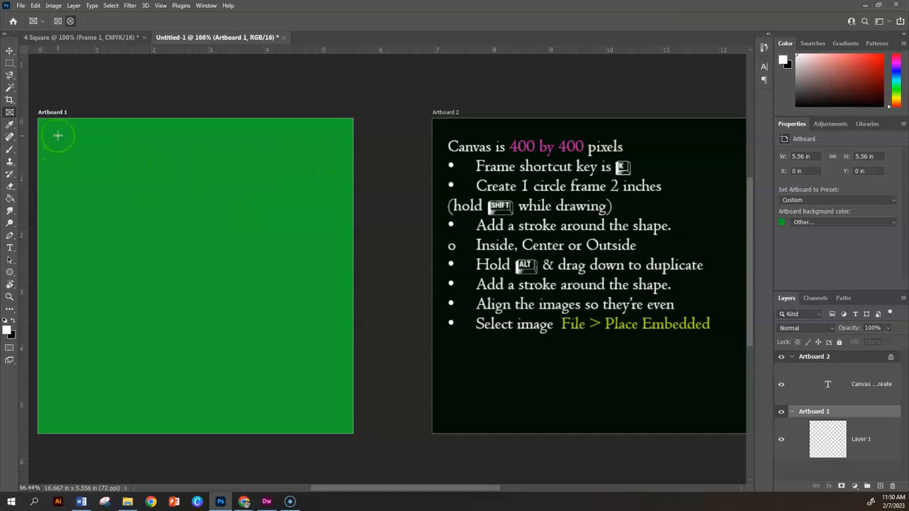
left_click_drag(57, 141, 170, 251)
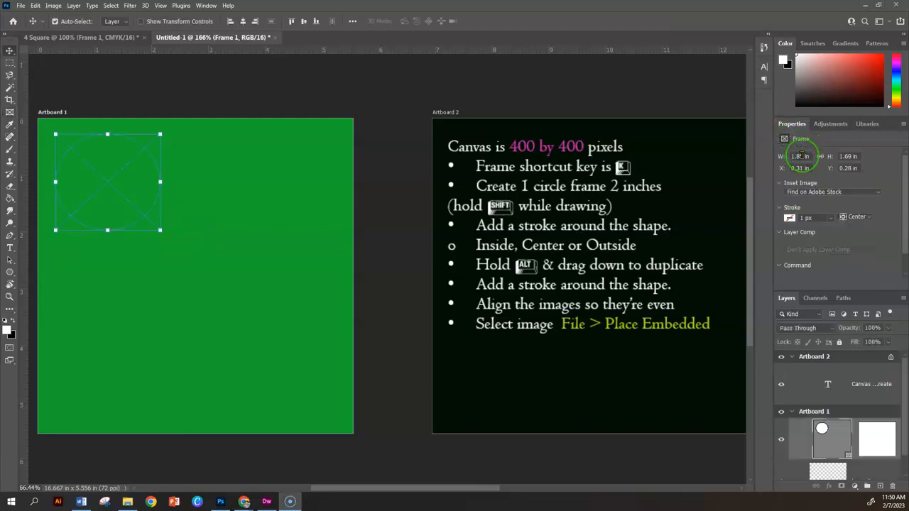
- Set the frame's width and height to 2 in and move it slightly left to about X 0.22 in
double_click(799, 156)
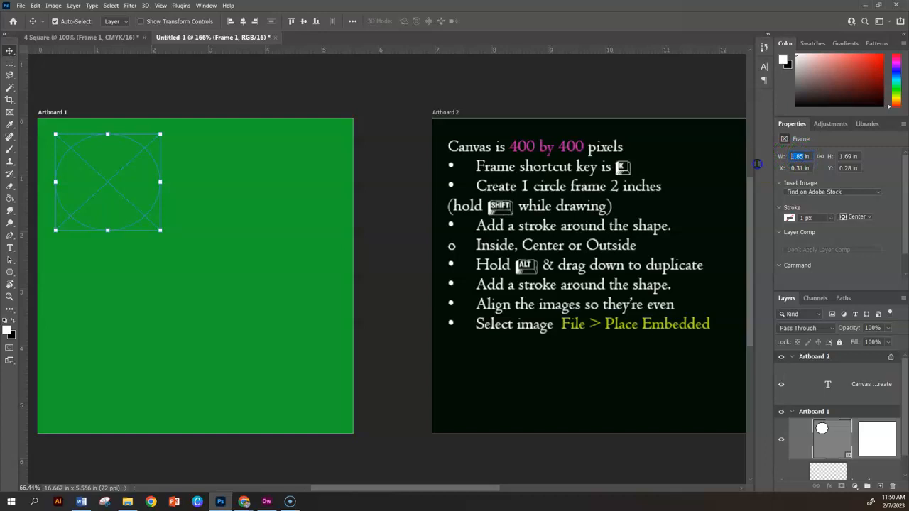
type("2")
key("Tab")
type("2")
key("Return")
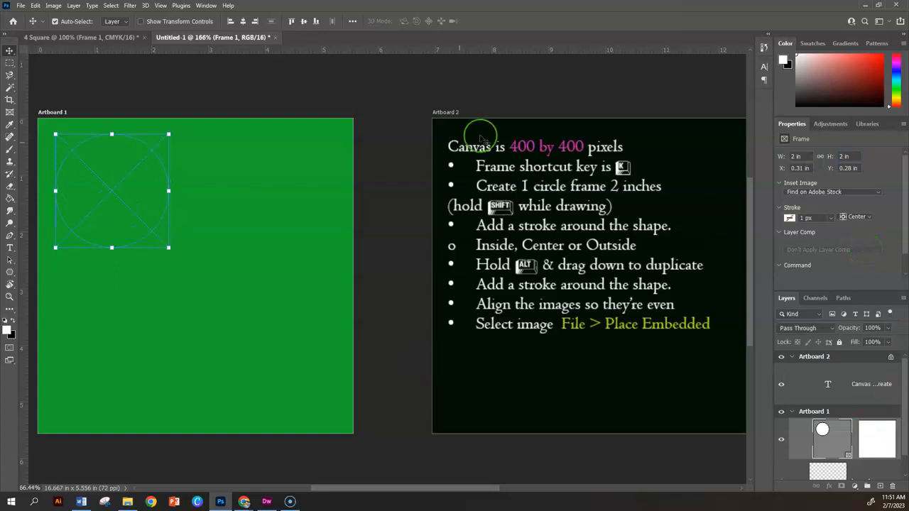
left_click_drag(120, 192, 116, 190)
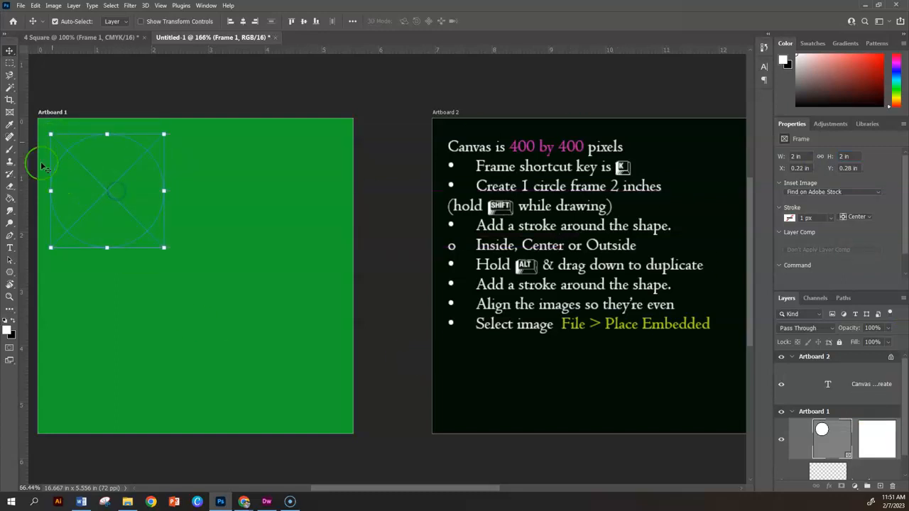
left_click(196, 127)
left_click(144, 150)
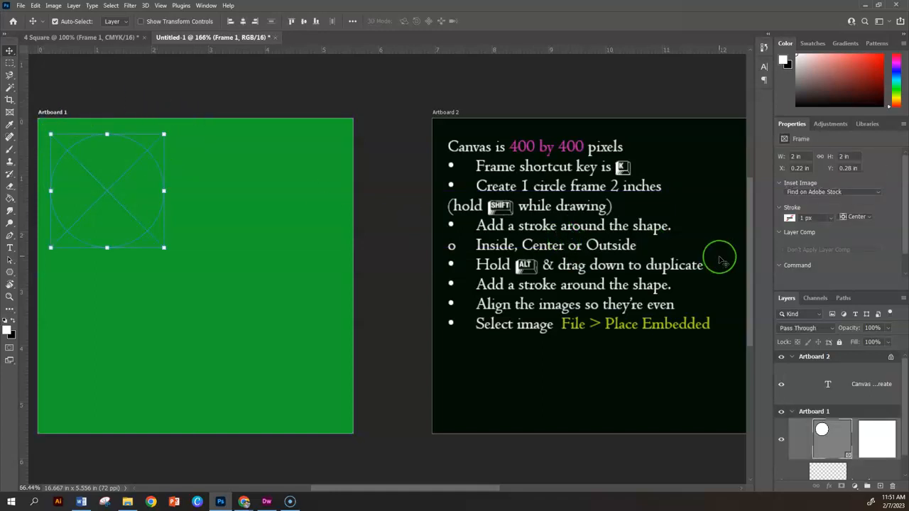
- Give the circular frame a white 5 px stroke with Center alignment
left_click(837, 435)
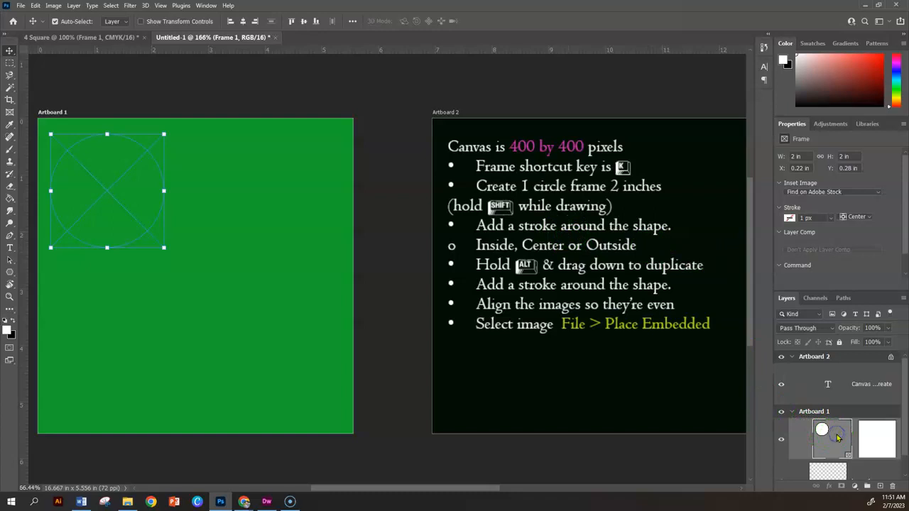
left_click(791, 219)
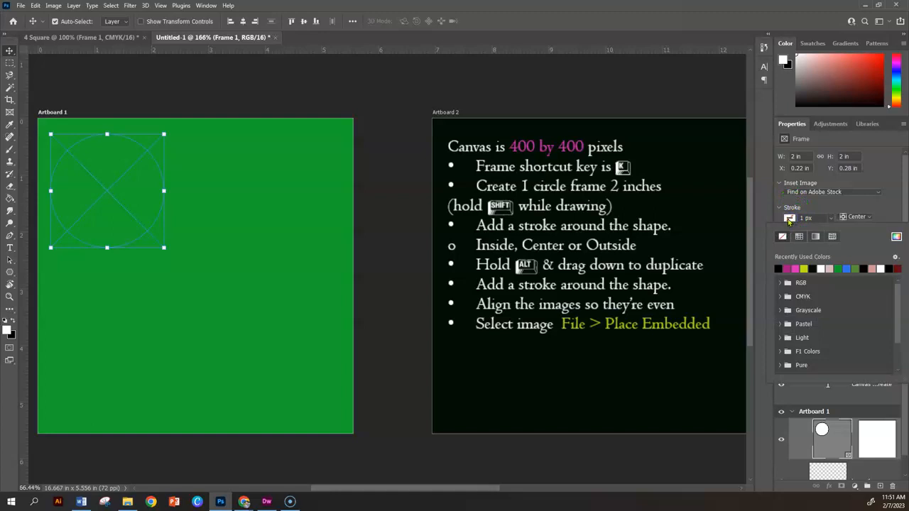
left_click(821, 269)
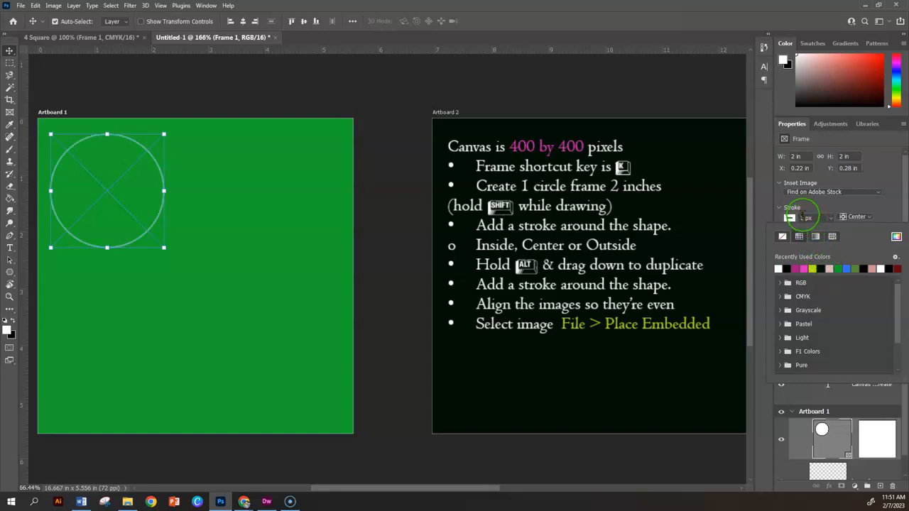
left_click(803, 215)
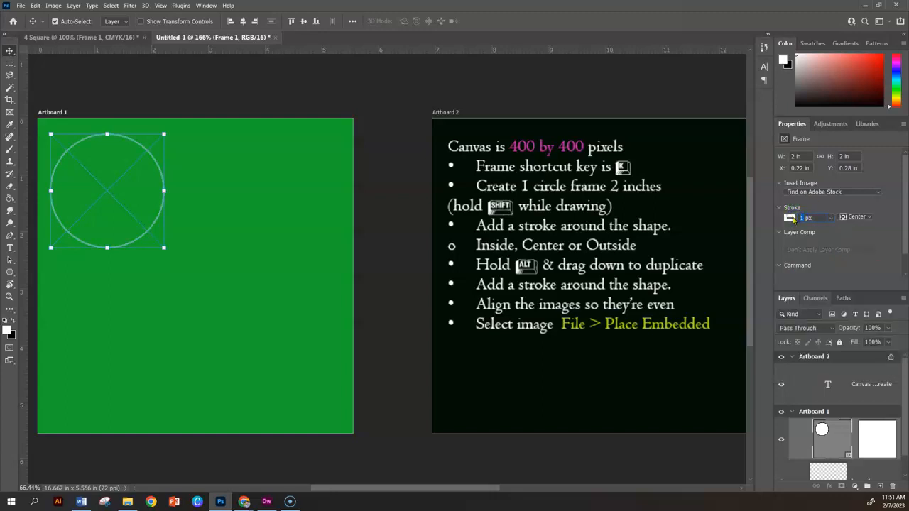
left_click(857, 217)
left_click(860, 234)
left_click(292, 239)
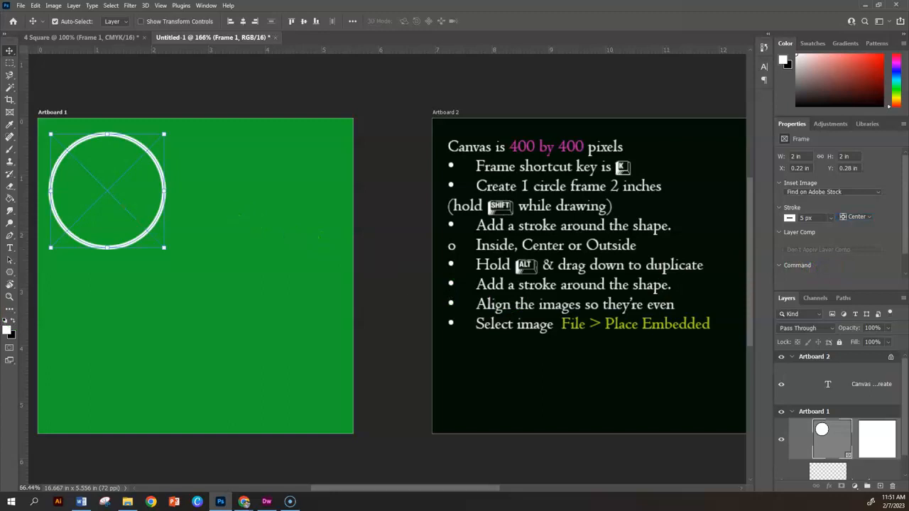
- Duplicate the circular frame three times to form a two-by-two grid filling the corners of Artboard 1
left_click(104, 194)
left_click_drag(104, 190, 103, 363)
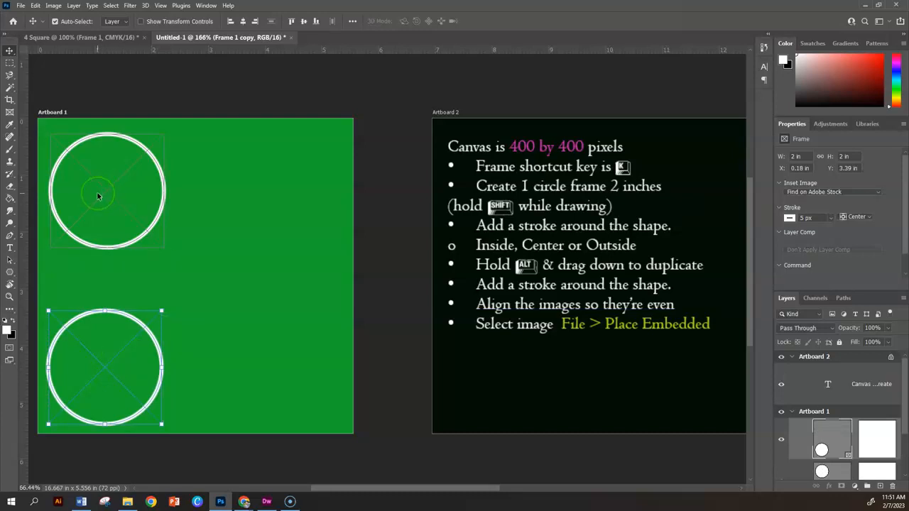
left_click_drag(96, 198, 268, 199)
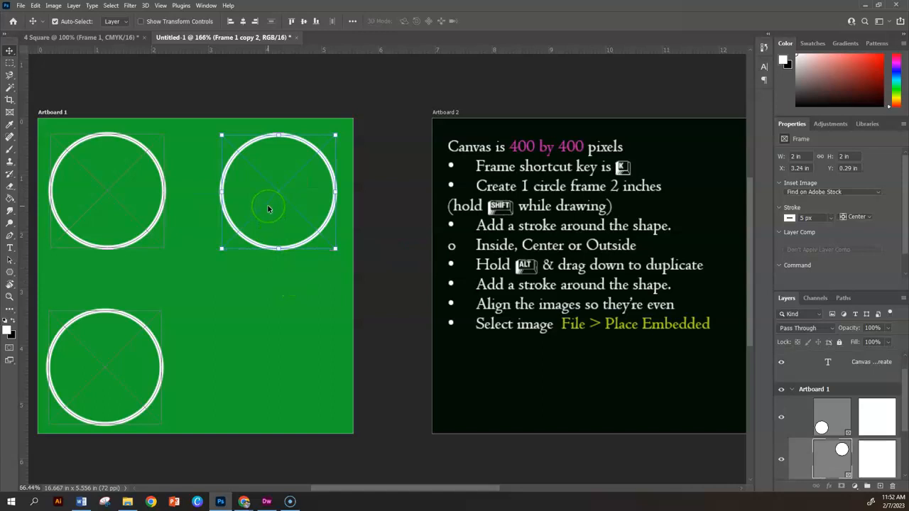
left_click_drag(270, 199, 269, 372)
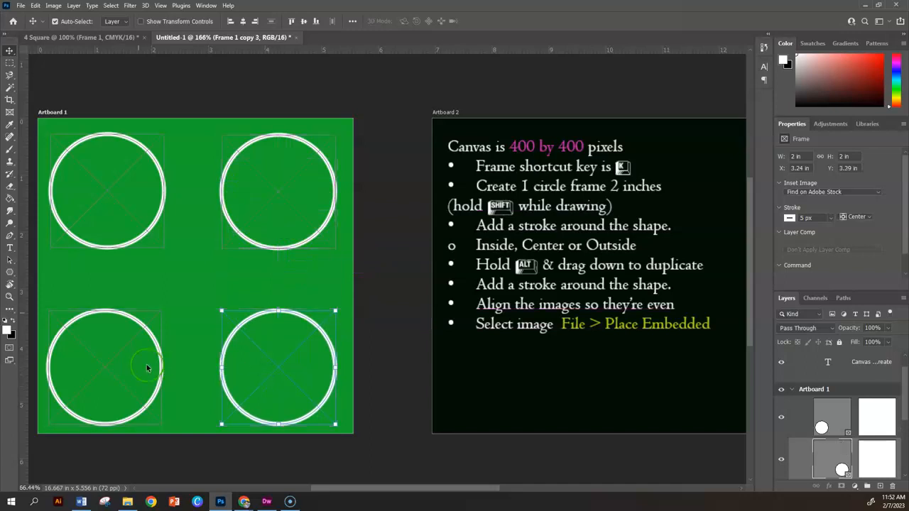
- Align the horizontal centers of the two right-hand frames, and likewise those of the two left-hand frames
left_click(71, 142)
left_click(262, 149)
left_click(305, 315)
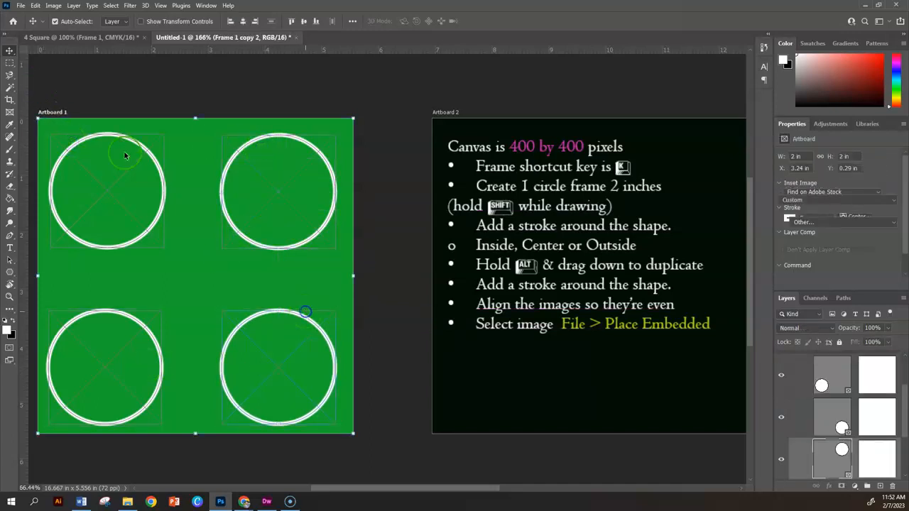
left_click(274, 86)
left_click_drag(277, 88, 277, 450)
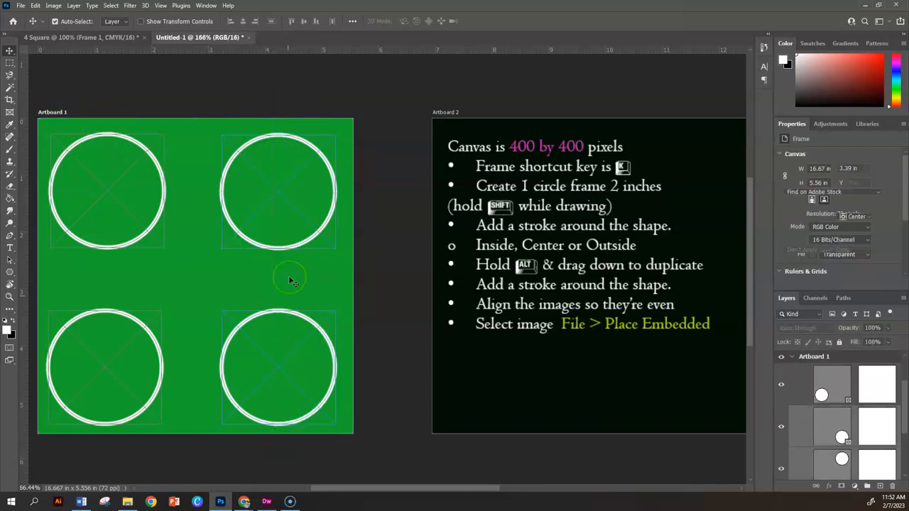
left_click(242, 22)
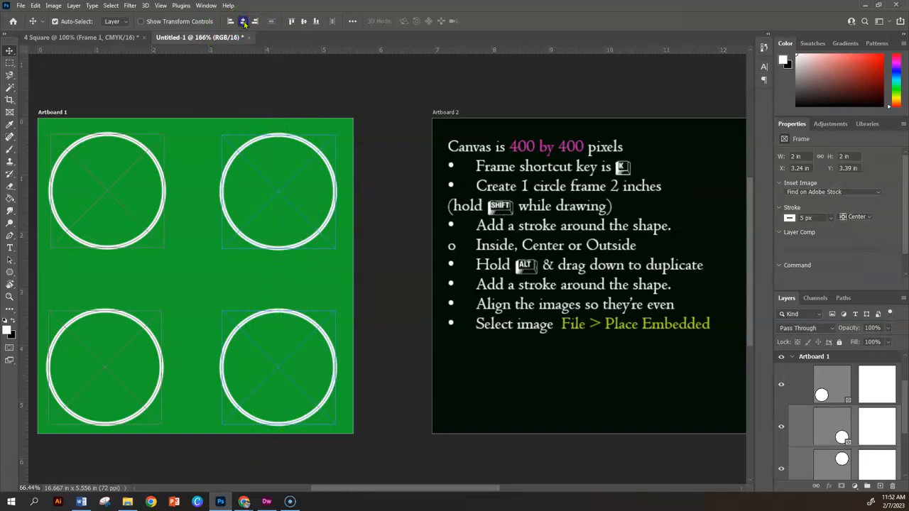
left_click_drag(122, 103, 138, 436)
left_click(242, 22)
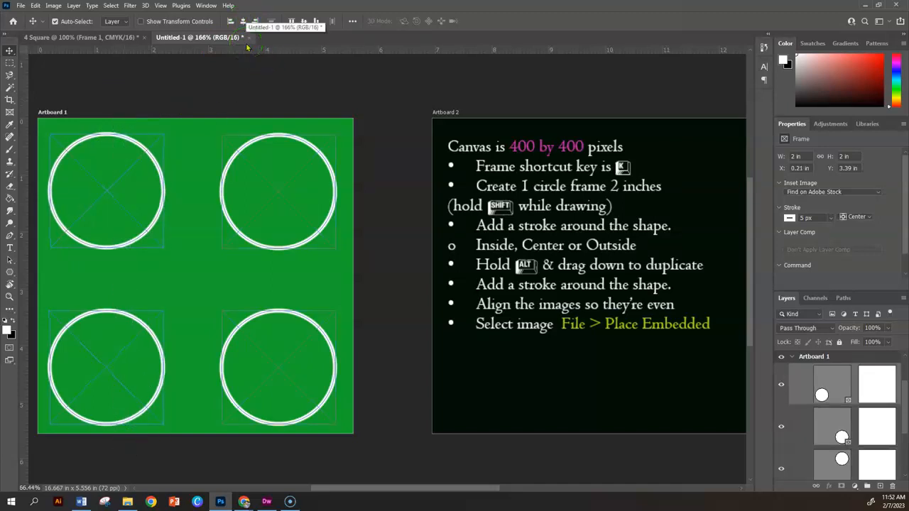
- Place the pelican photo IMG_7858.jpg from the Pelicans folder as an embedded image in the upper-left frame
left_click(103, 193)
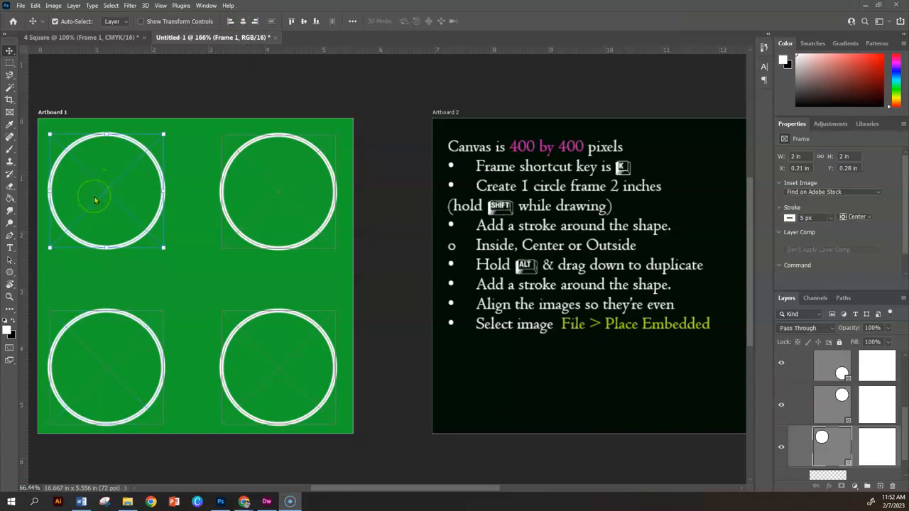
left_click(103, 191)
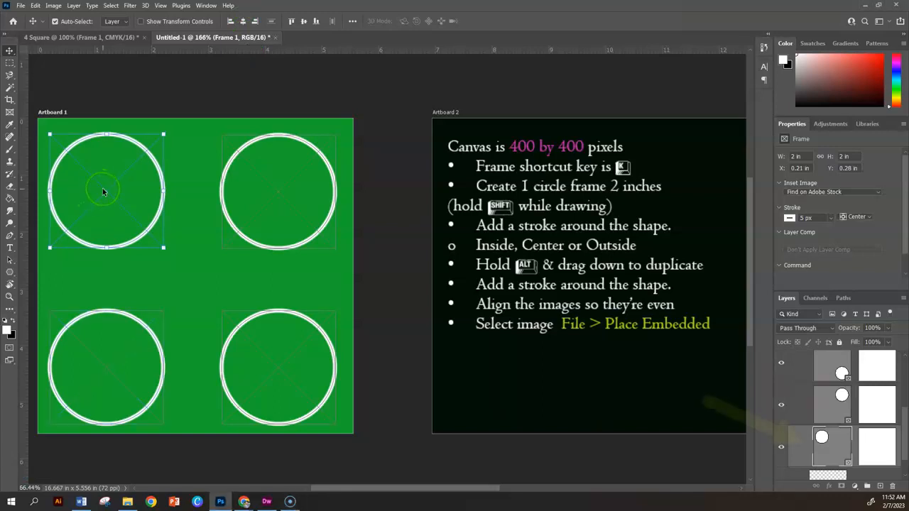
left_click(21, 5)
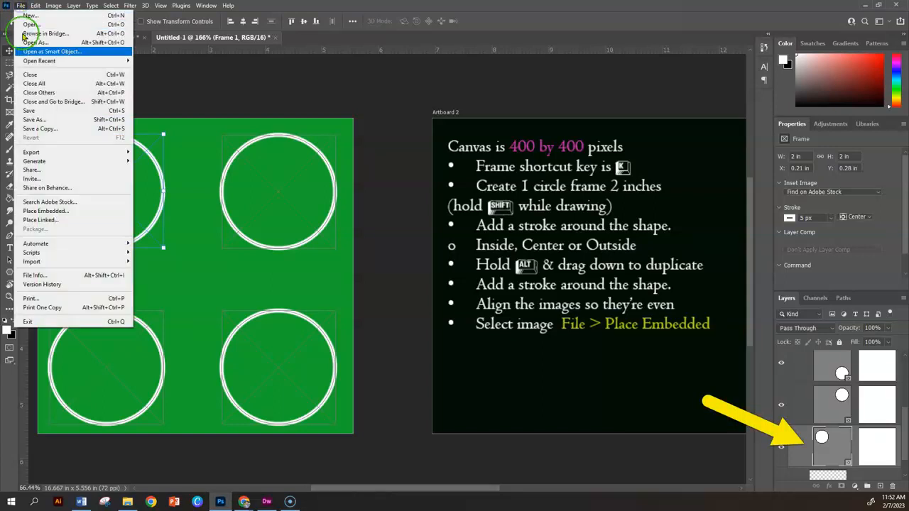
left_click(49, 211)
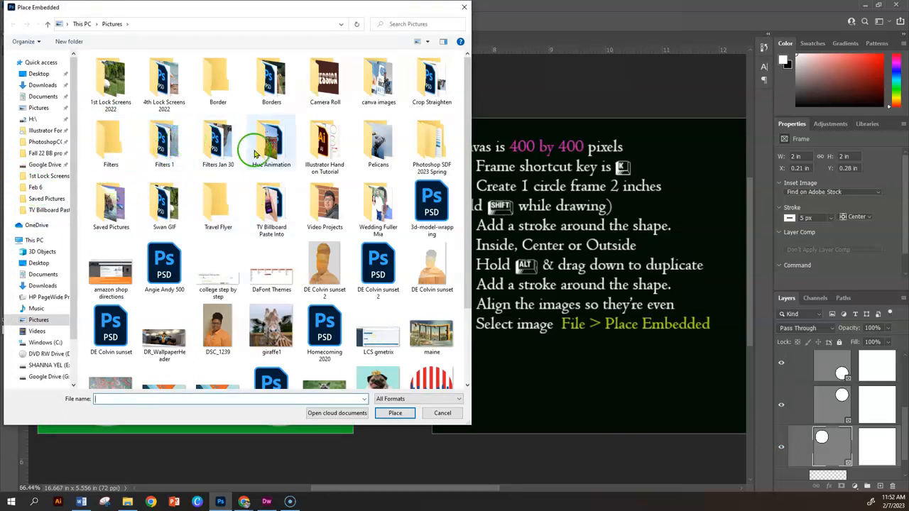
double_click(377, 139)
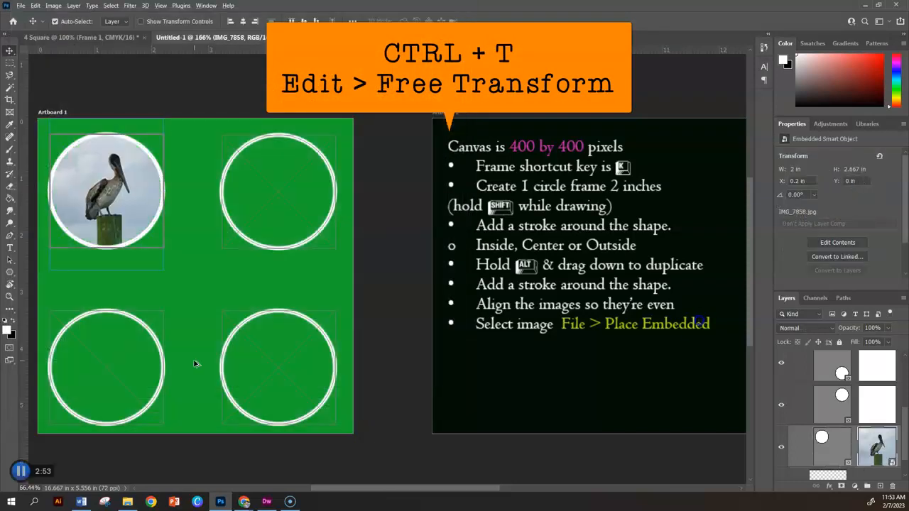
- Place 22.jpg from the Pelicans folder as an embedded image in the upper-right frame, and shift it right to bring the bird inward
left_click(274, 192)
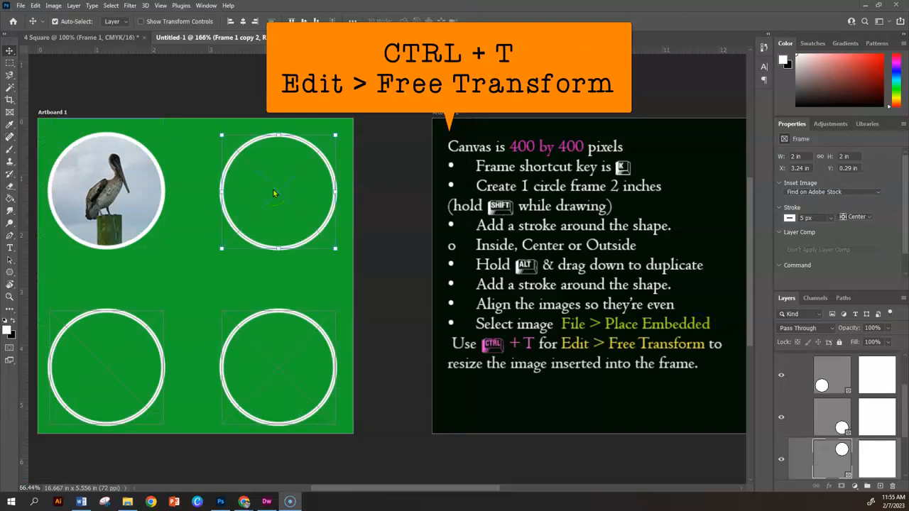
left_click(274, 189)
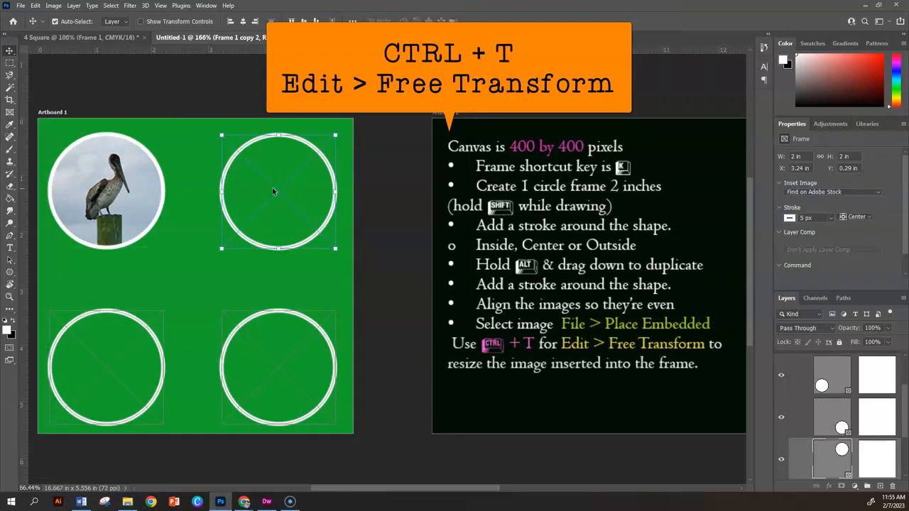
left_click(21, 6)
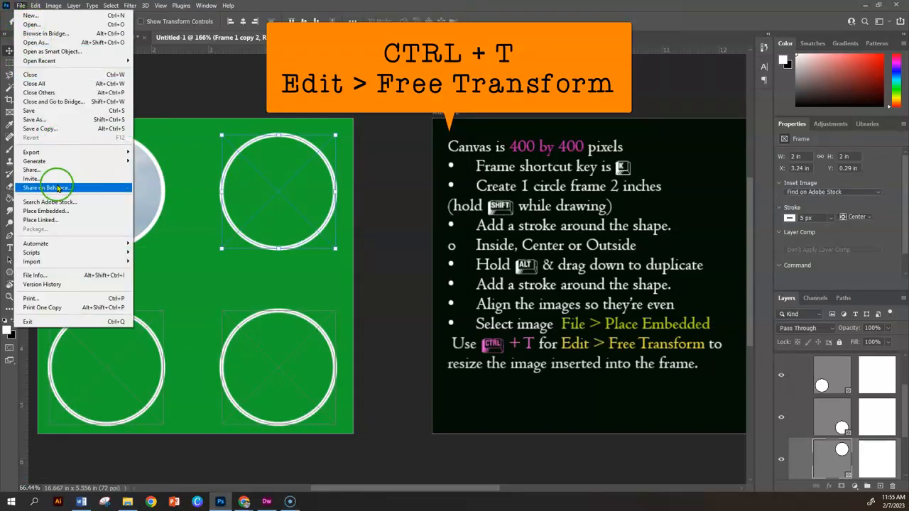
left_click(48, 211)
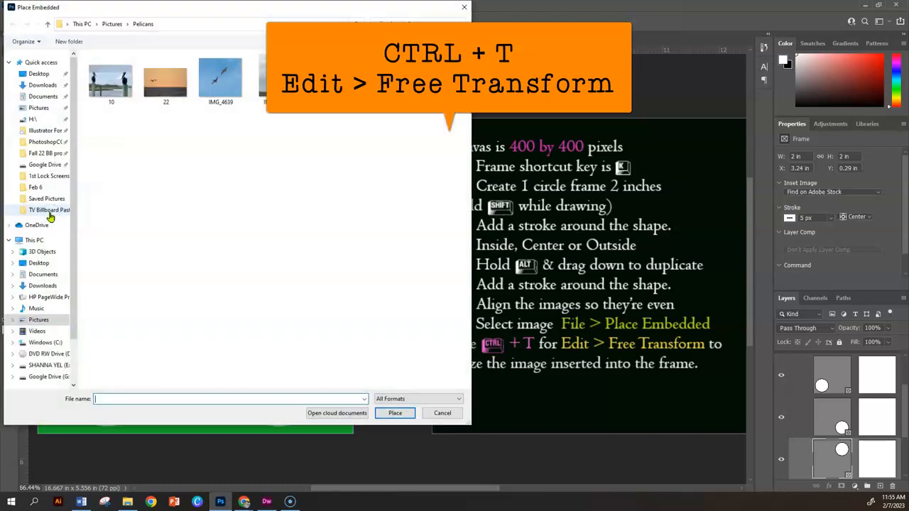
double_click(164, 91)
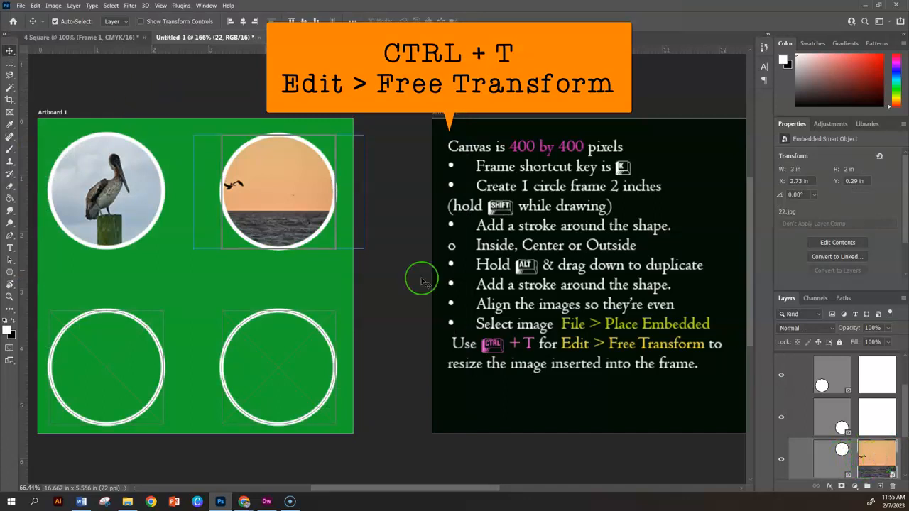
left_click_drag(274, 203, 301, 201)
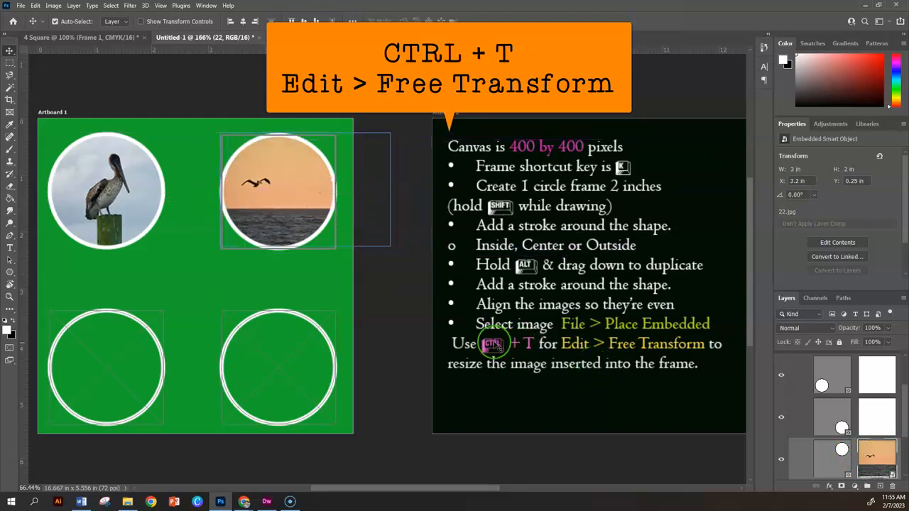
- Place the flying-pelicans photo IMG_4639 as an embedded image in the lower-left frame
left_click(283, 336)
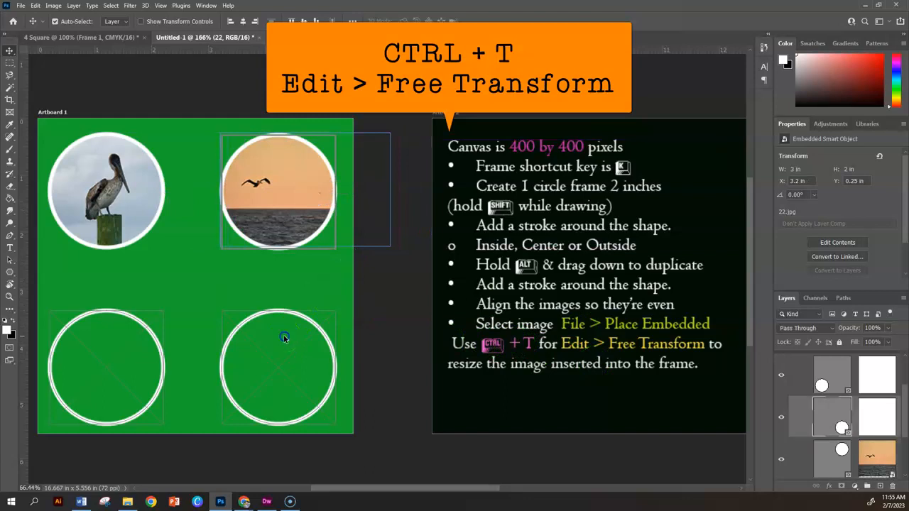
left_click(74, 349)
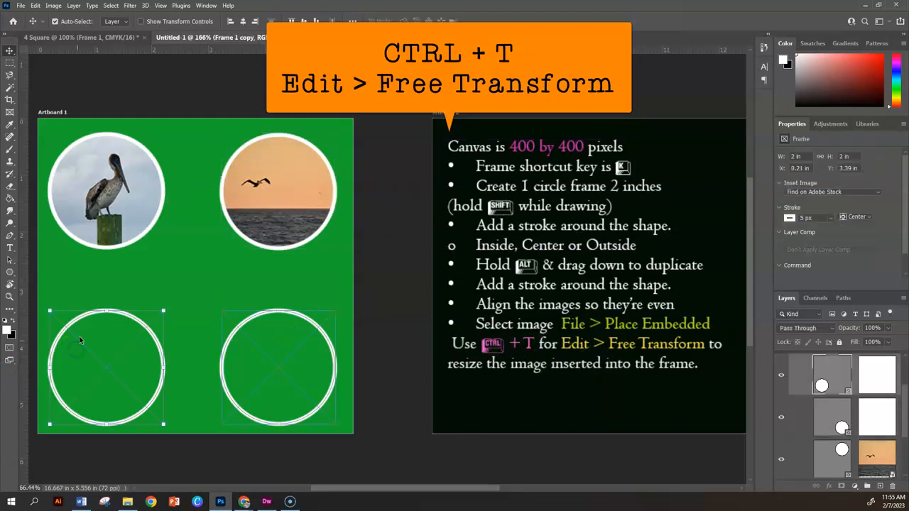
left_click(21, 6)
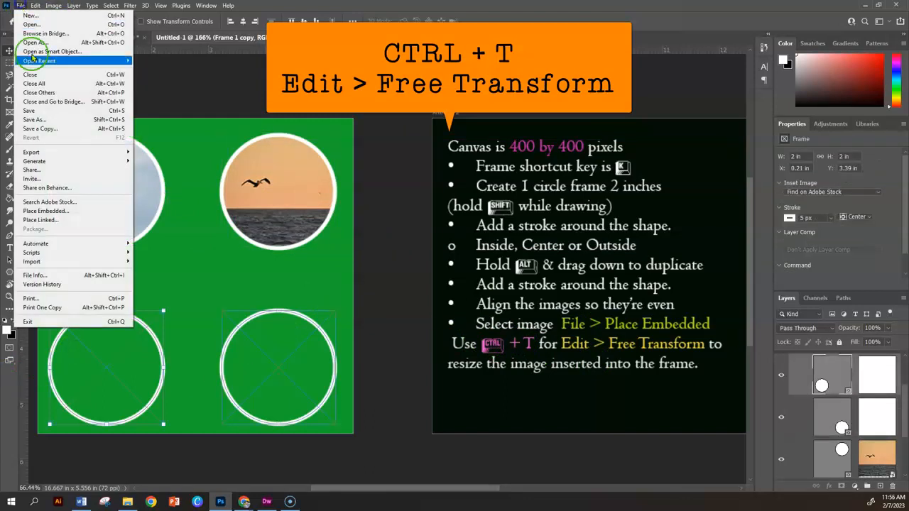
left_click(71, 212)
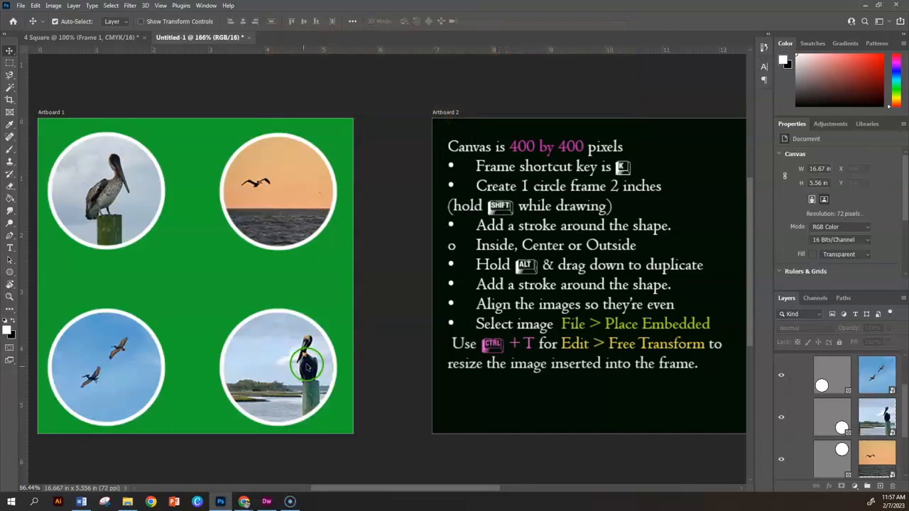
left_click(307, 367)
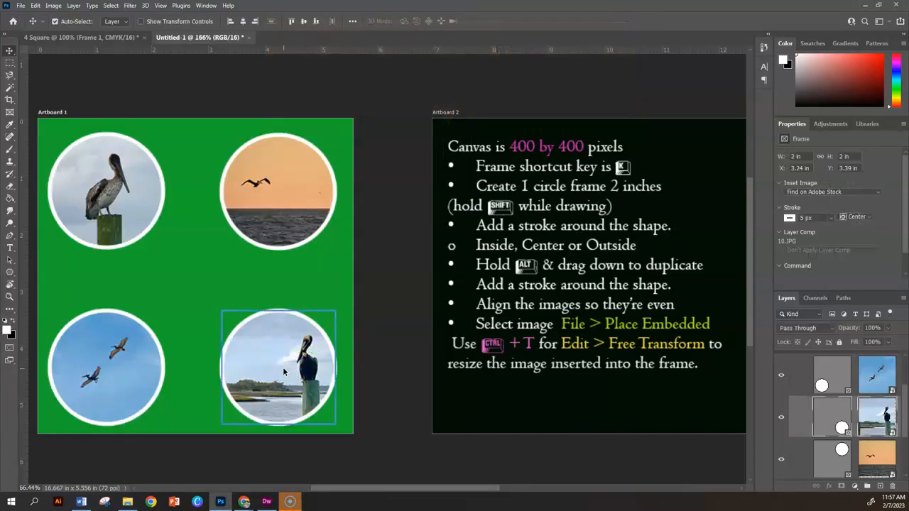
key("ctrl+t")
left_click_drag(219, 310, 195, 298)
key("ctrl+z")
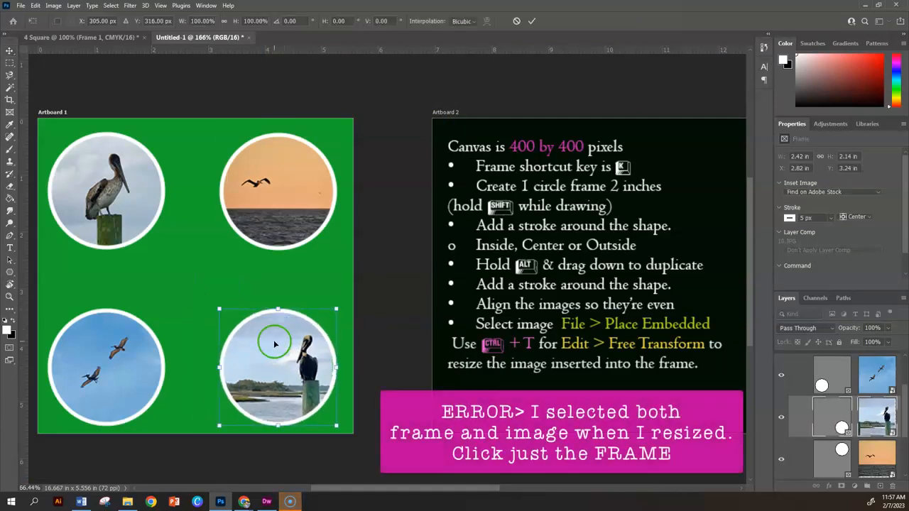
- Enlarge and reposition only the pelican photo inside the lower-right frame with Free Transform, leaving its frame unscaled
left_click(878, 418)
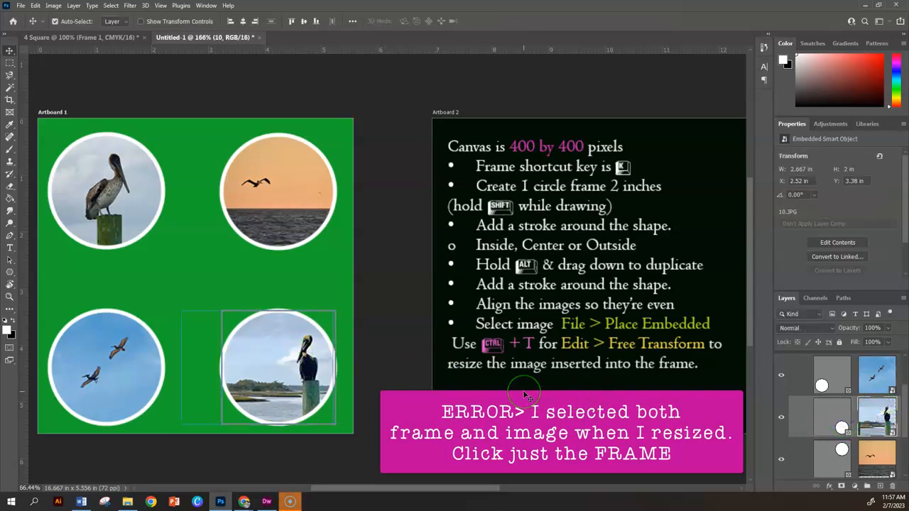
key("ctrl+t")
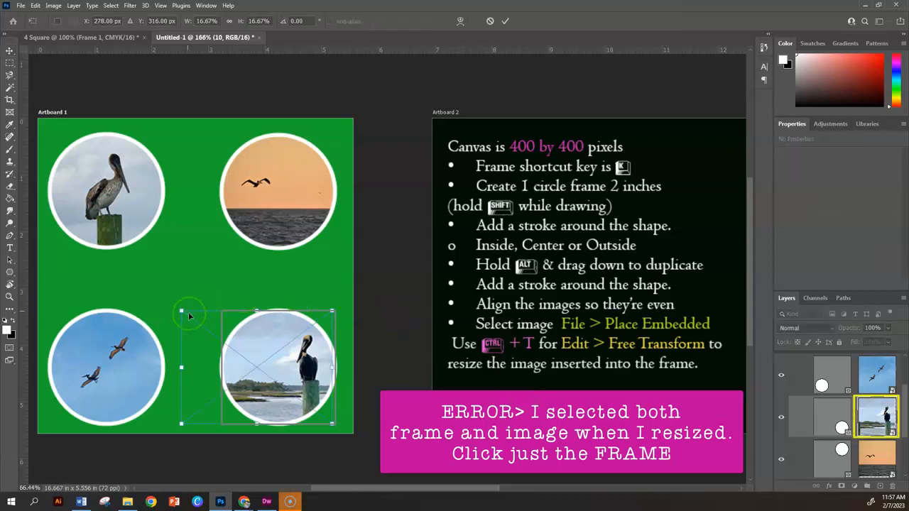
left_click_drag(183, 310, 145, 298)
left_click_drag(309, 367, 313, 370)
left_click_drag(149, 301, 132, 309)
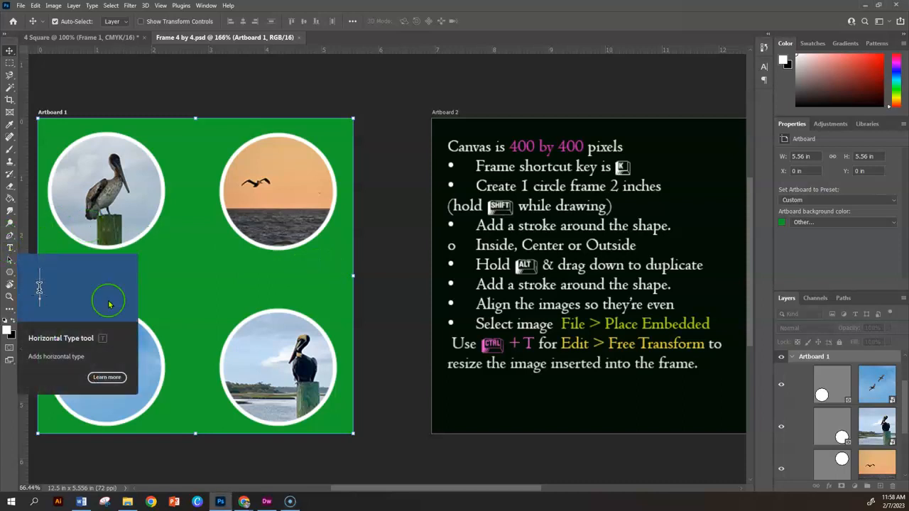
- Add the two-line caption "Pelicans of Surf City" / "on Topsail Island" and move it to the middle of the gap between the frame rows
left_click(61, 273)
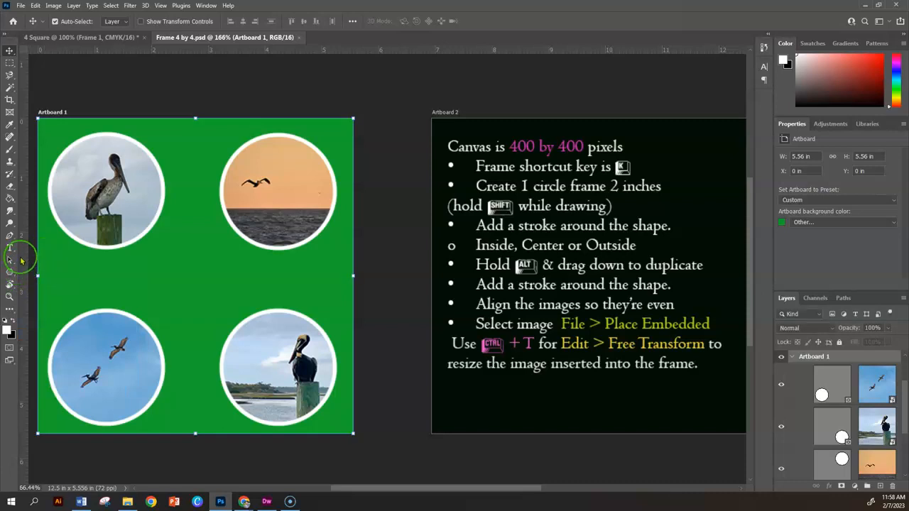
left_click(9, 247)
left_click(64, 270)
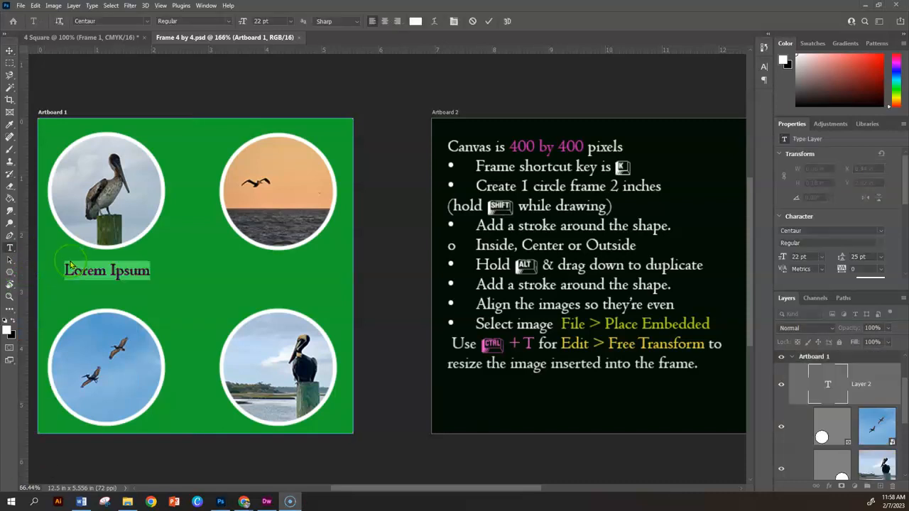
left_click(65, 270)
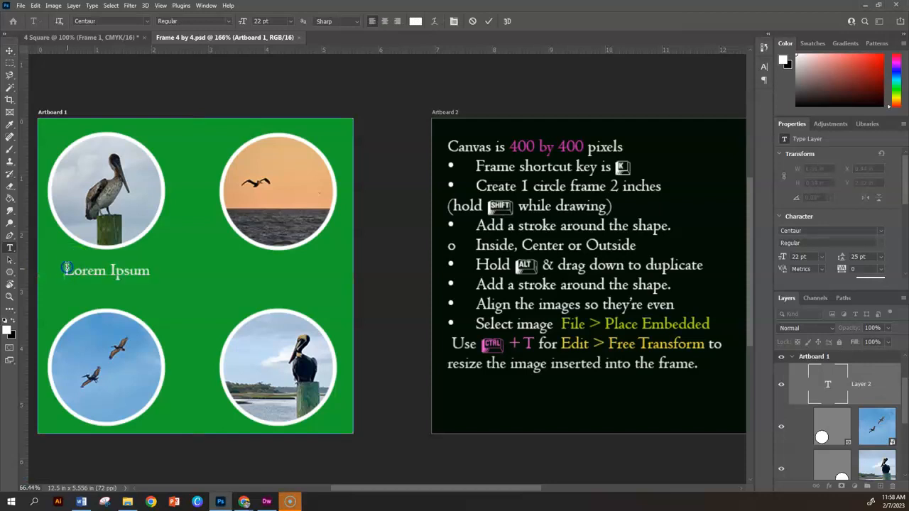
left_click_drag(65, 271, 156, 272)
type("Pelicans of")
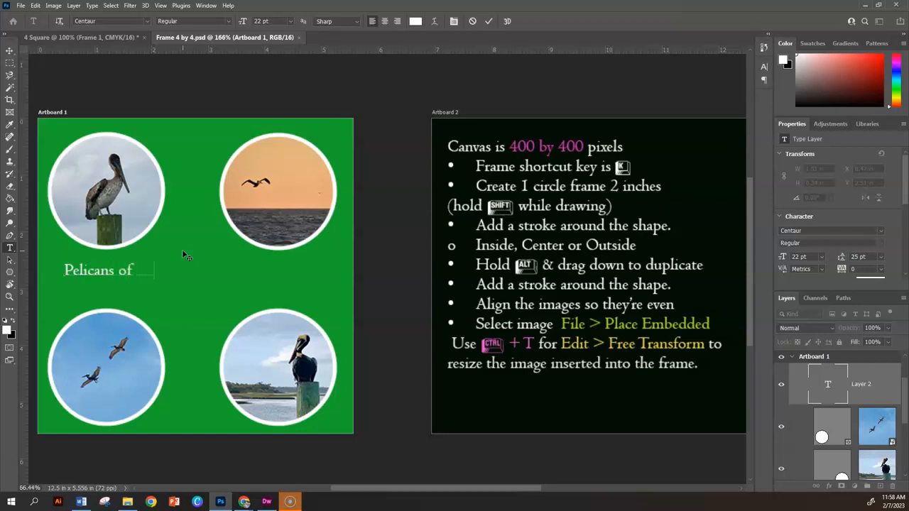
type(" Surf City")
key("Return")
type("on Tops")
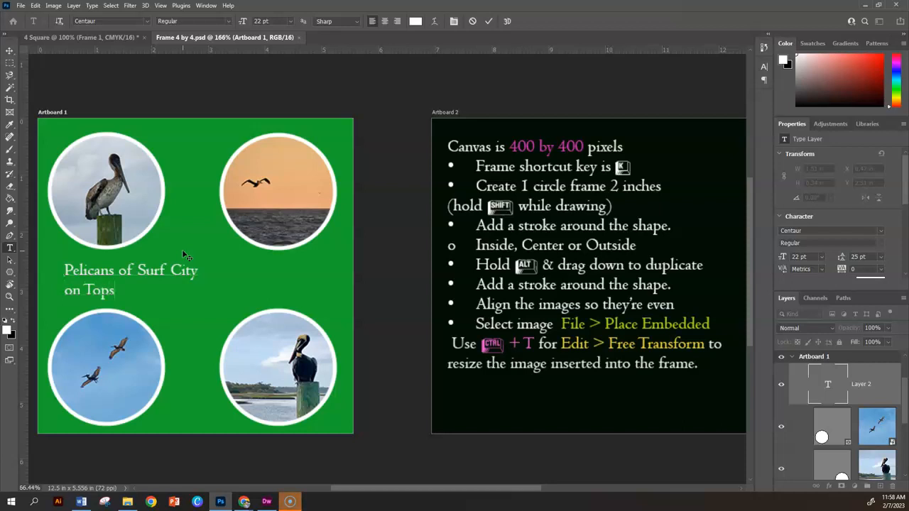
type("ail Island")
left_click(12, 50)
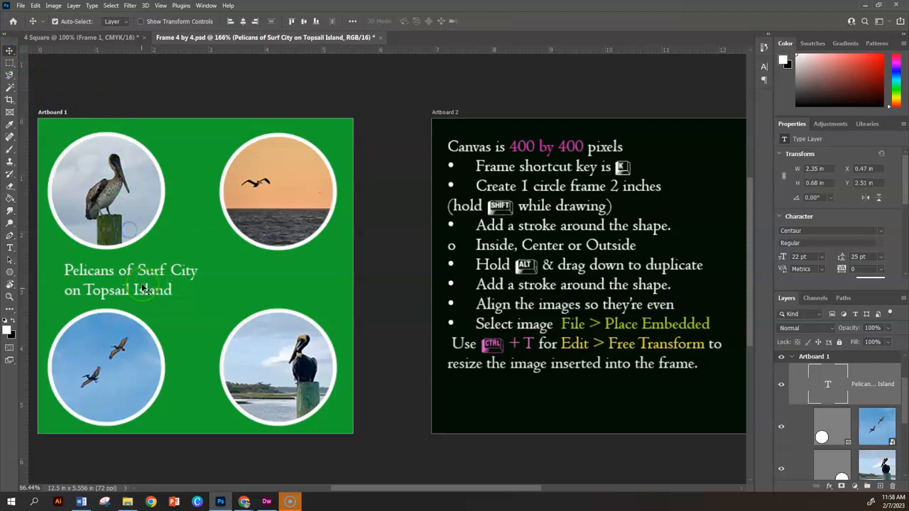
left_click_drag(132, 299, 200, 297)
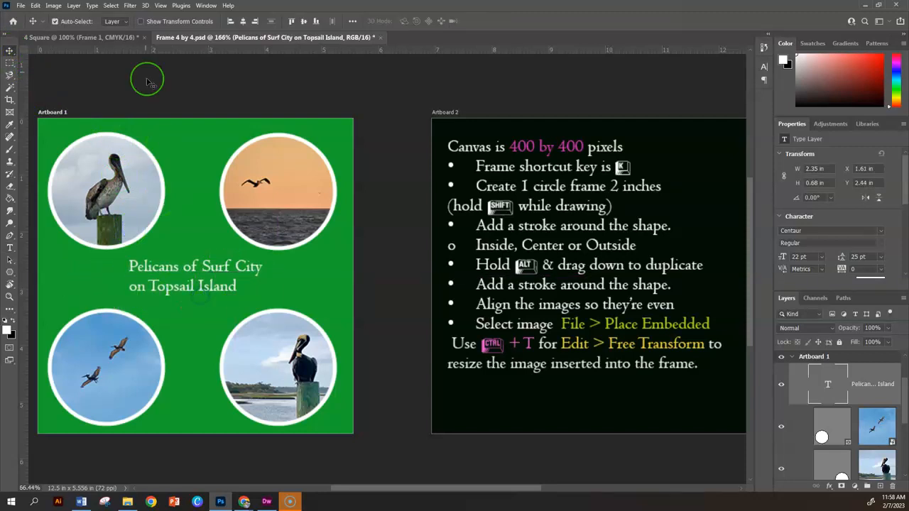
- Change the font of the whole caption to Another Typewriter
left_click(129, 266)
double_click(131, 266)
left_click_drag(130, 267, 141, 270)
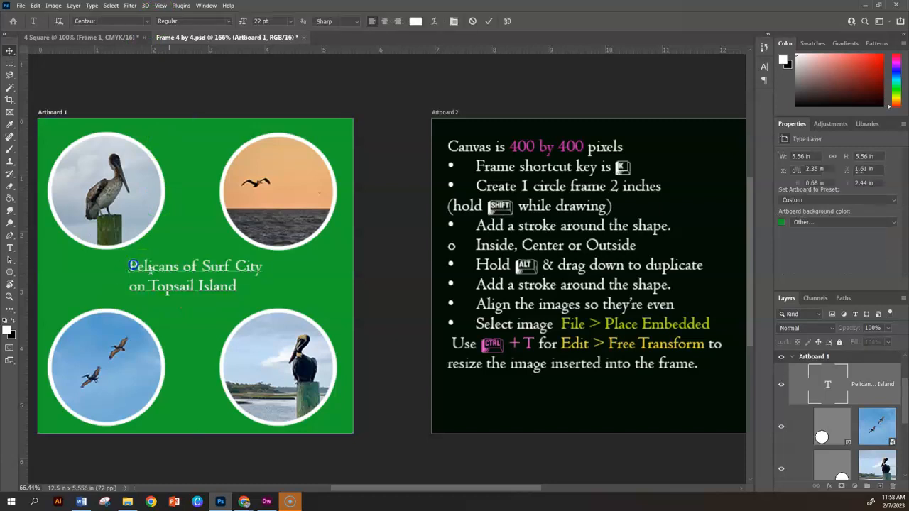
left_click_drag(237, 288, 71, 261)
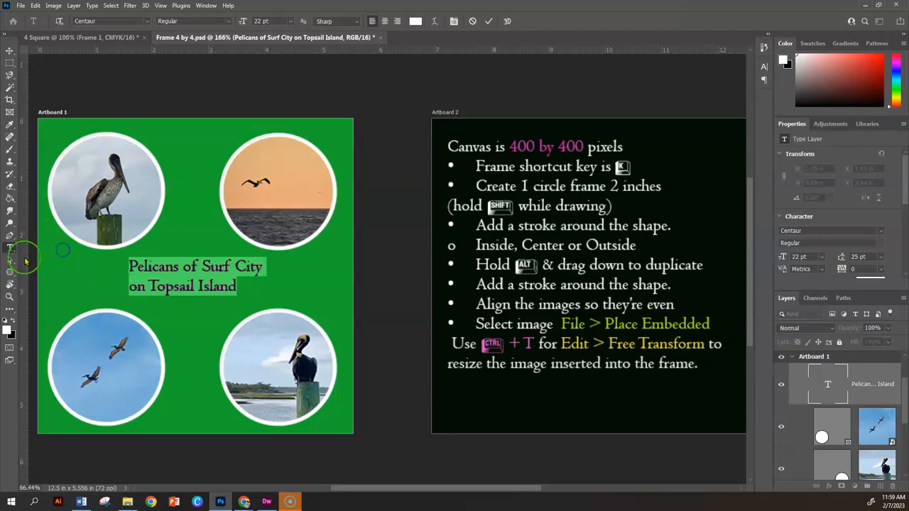
left_click(148, 21)
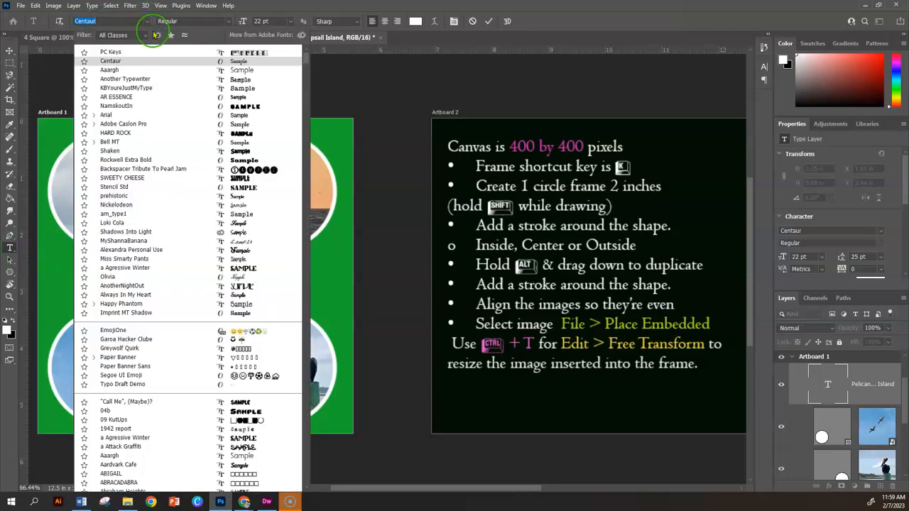
left_click(234, 80)
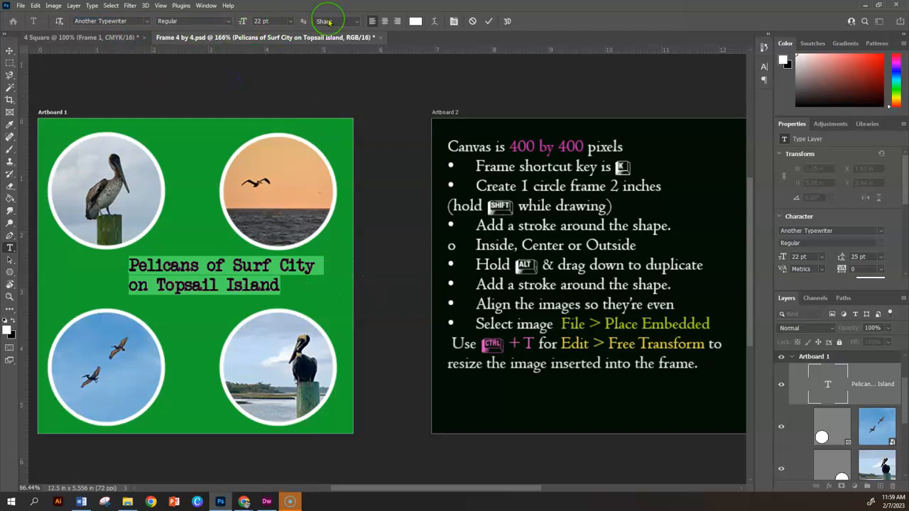
- Make the caption pale yellow and center-aligned, positioned midway between the two rows of frames
left_click(414, 21)
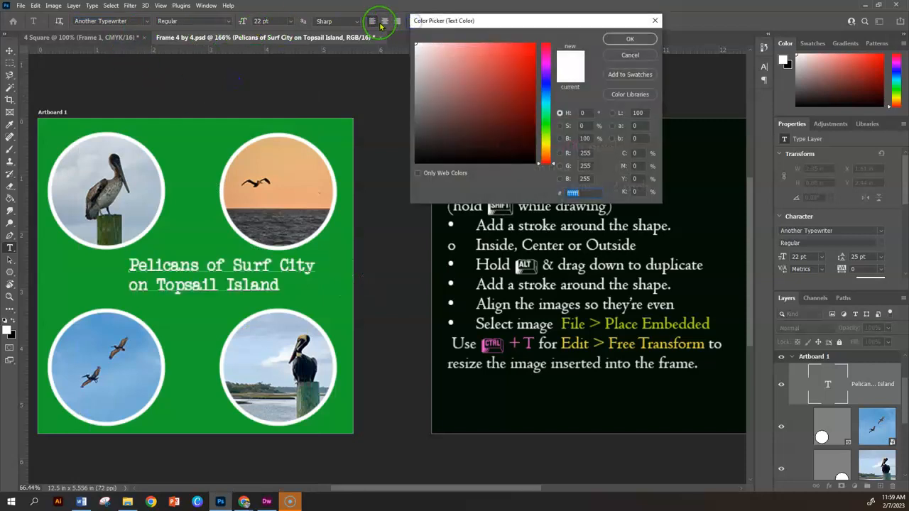
left_click(484, 67)
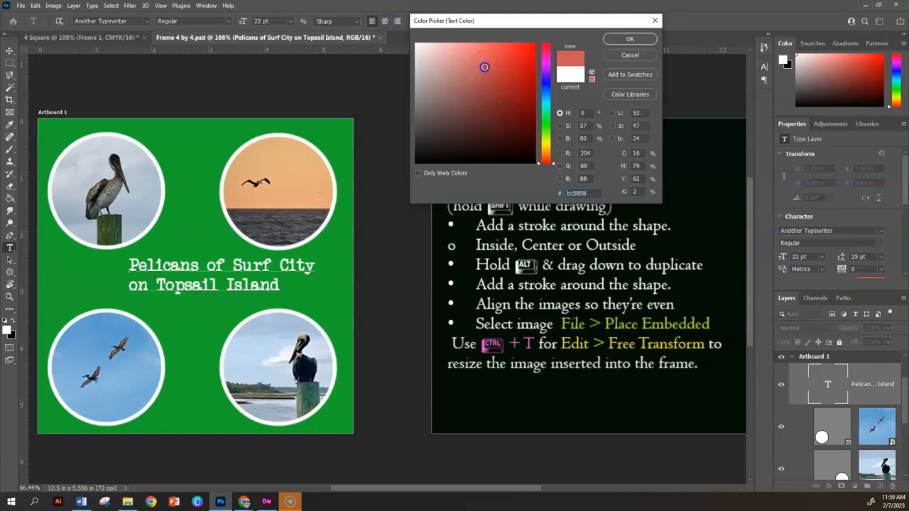
left_click(544, 132)
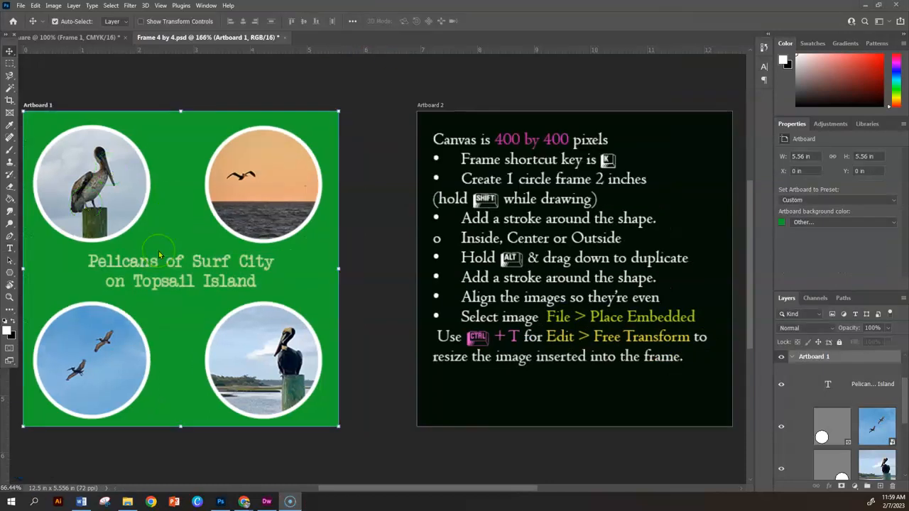
mouse_move(162, 283)
left_mouse_down()
mouse_move(164, 304)
mouse_move(155, 299)
mouse_move(162, 277)
mouse_move(164, 285)
left_mouse_up()
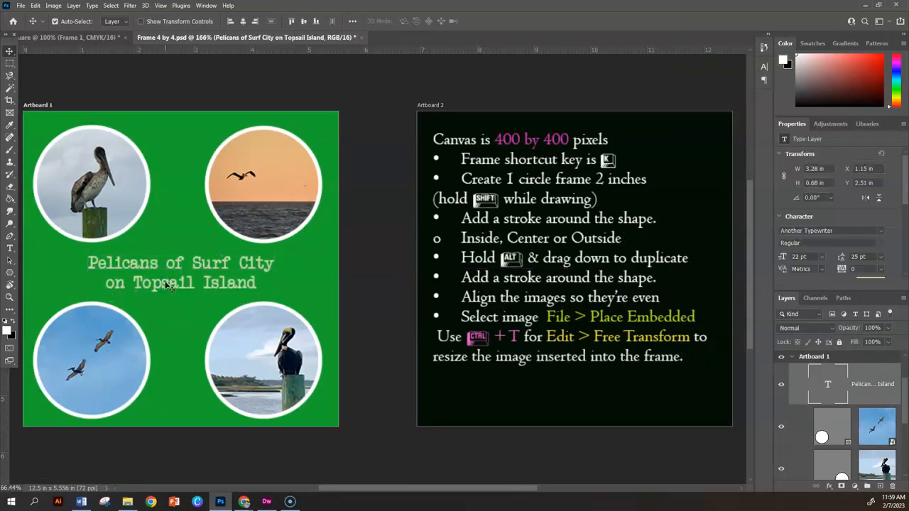
- Give the upper-right frame a 10 px white stroke with Inside alignment
scroll(836, 426, "down", 3)
left_click(835, 455)
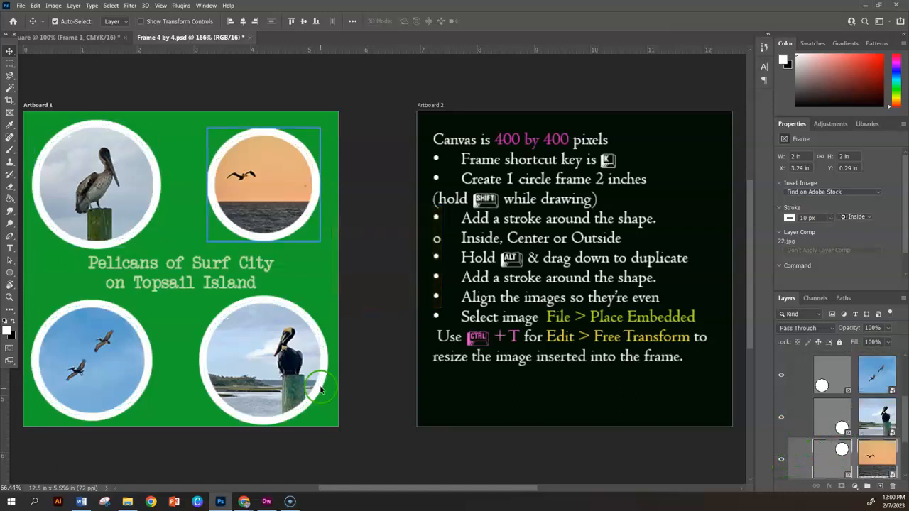
- Try Center alignment for the lower-right frame's stroke, and set it to Inside
left_click(316, 397)
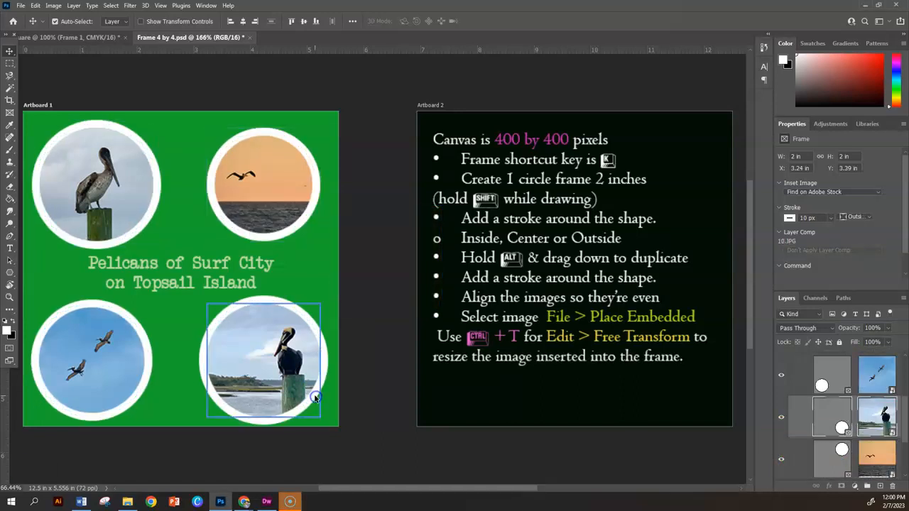
left_click(828, 417)
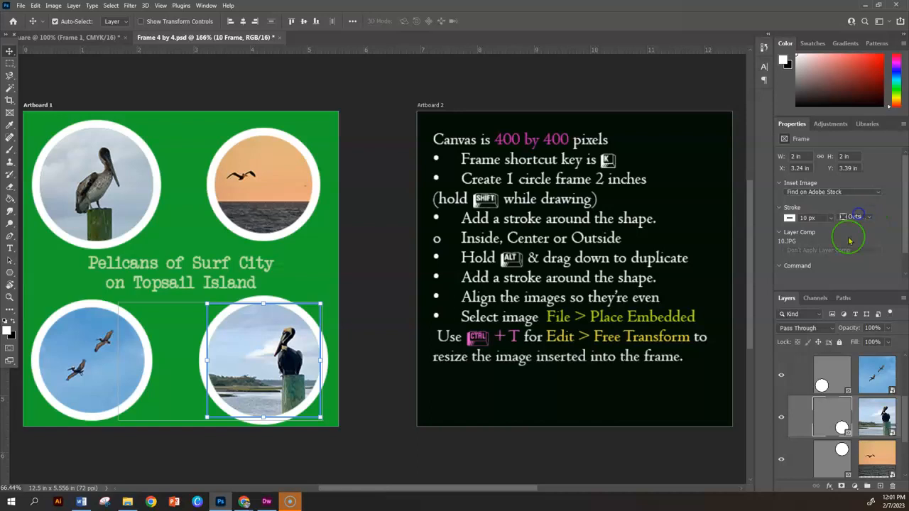
left_click(858, 217)
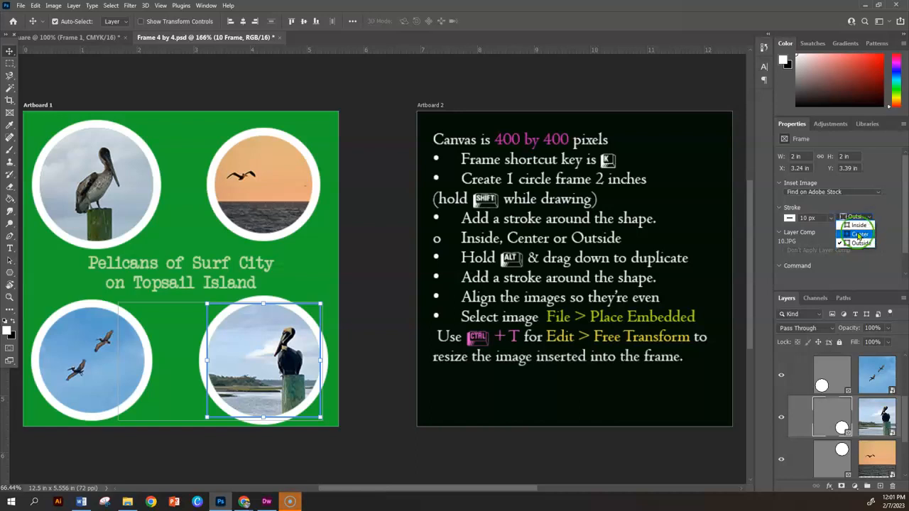
left_click(859, 234)
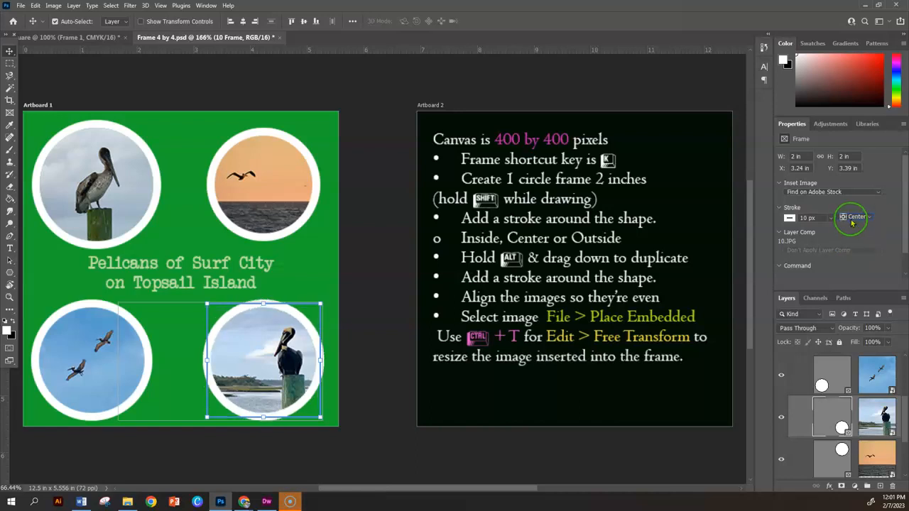
left_click(857, 216)
left_click(858, 225)
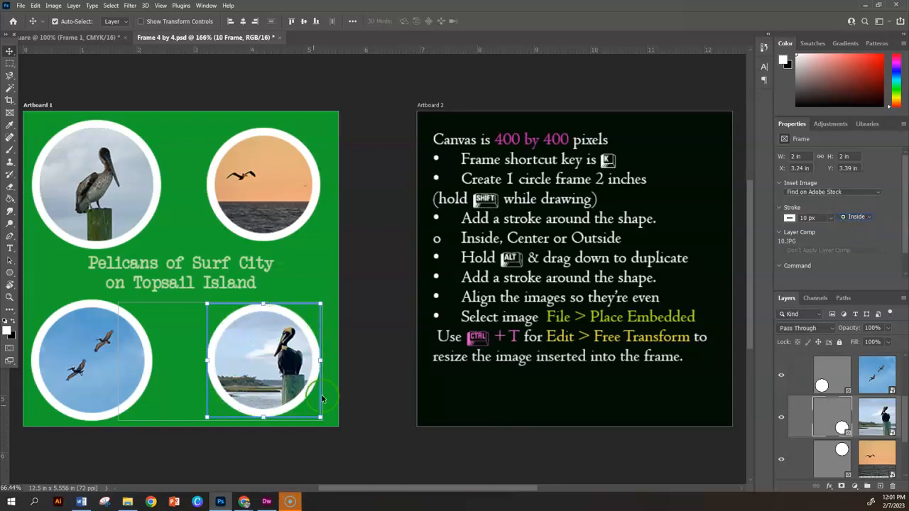
- Try Center alignment for the upper-right frame's stroke, and set it to Outside
left_click(238, 229)
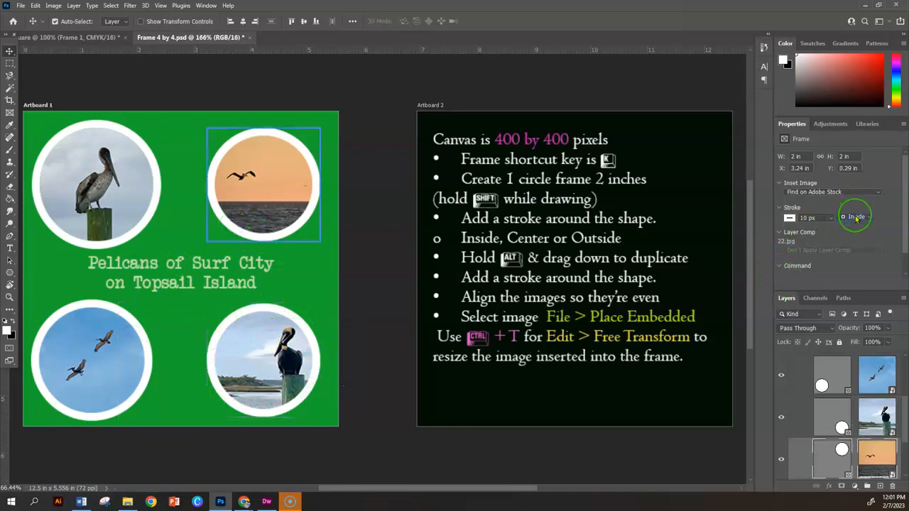
left_click(856, 216)
left_click(859, 233)
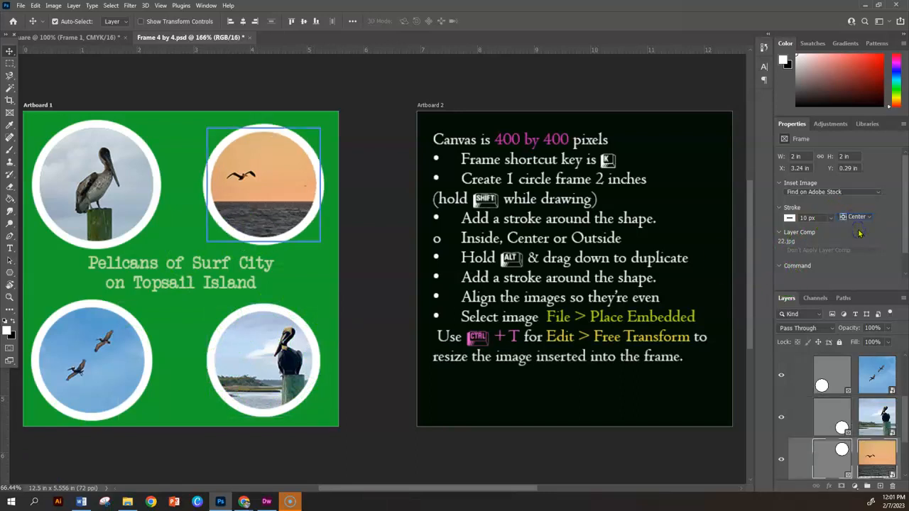
left_click(855, 217)
left_click(858, 243)
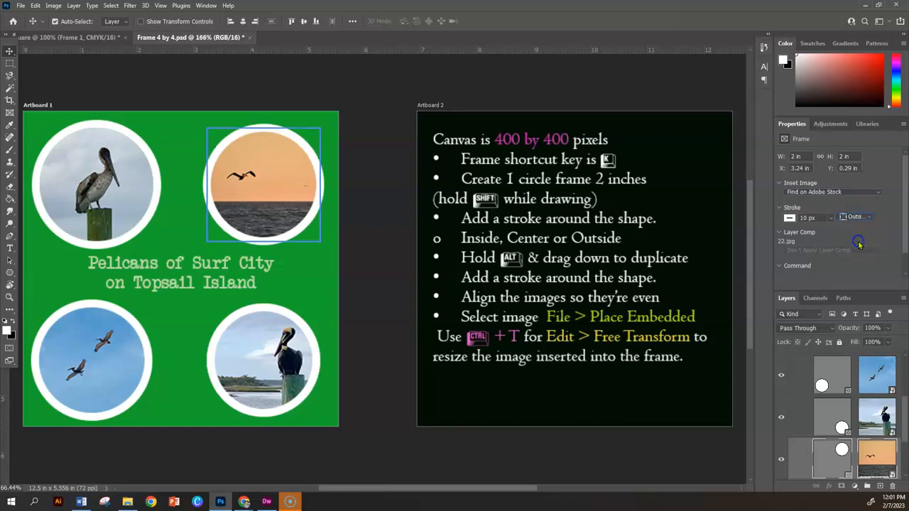
left_click(240, 123)
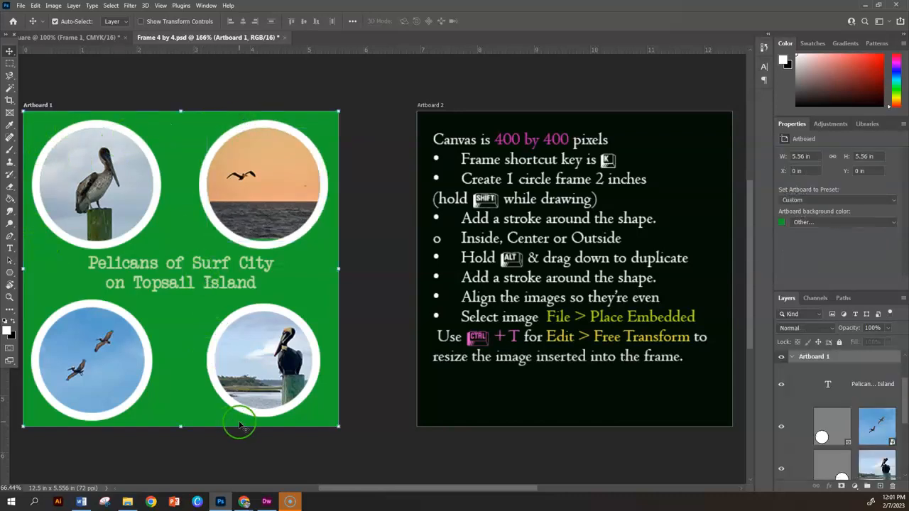